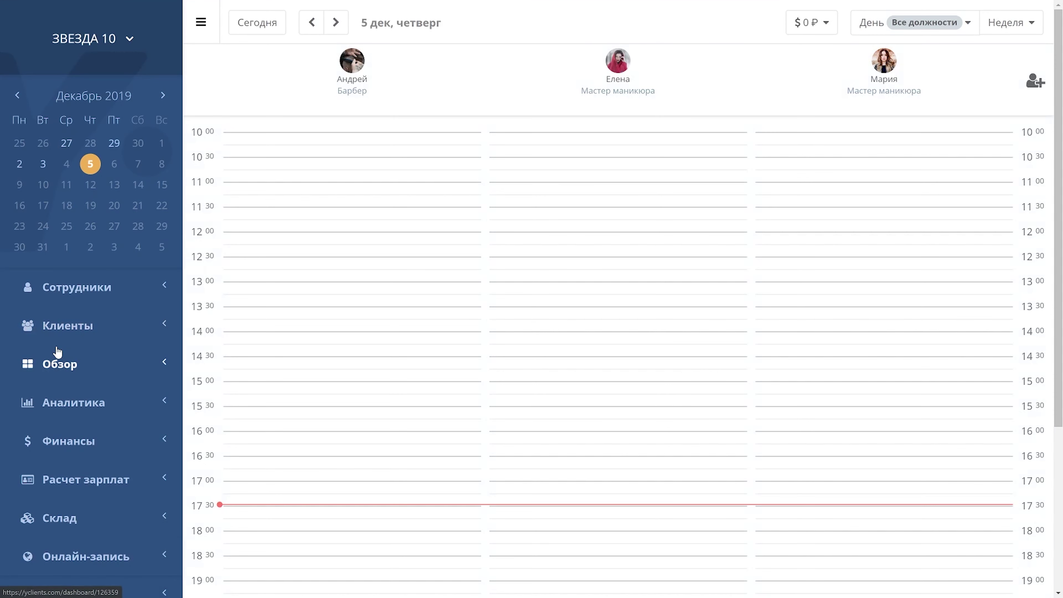
# Switch to the network Сеть Звезда 10 and open its list of service divisions (Подразделения)
pyautogui.click(92, 40)
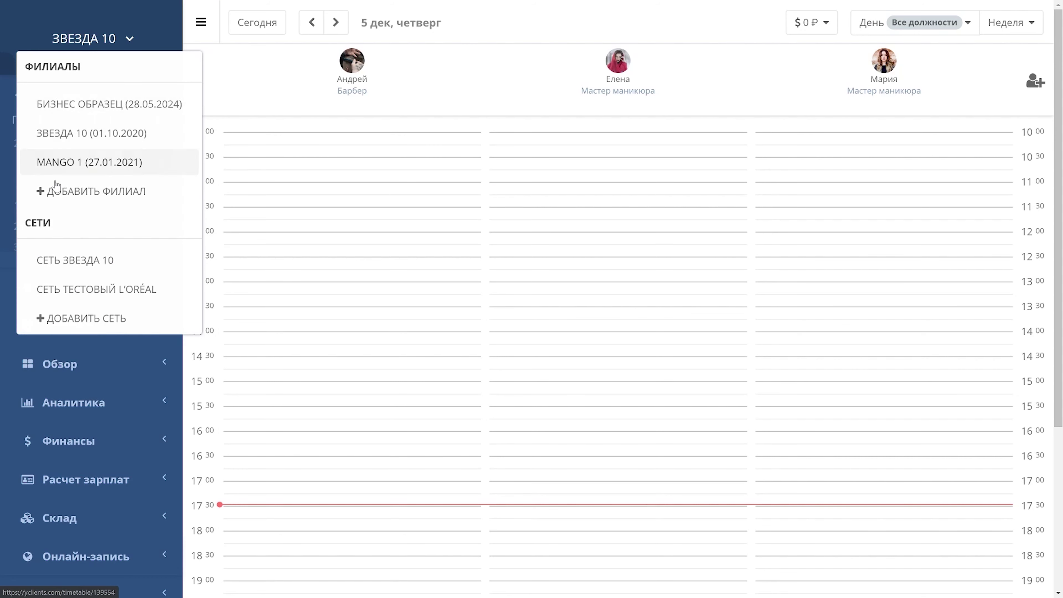
pyautogui.click(64, 260)
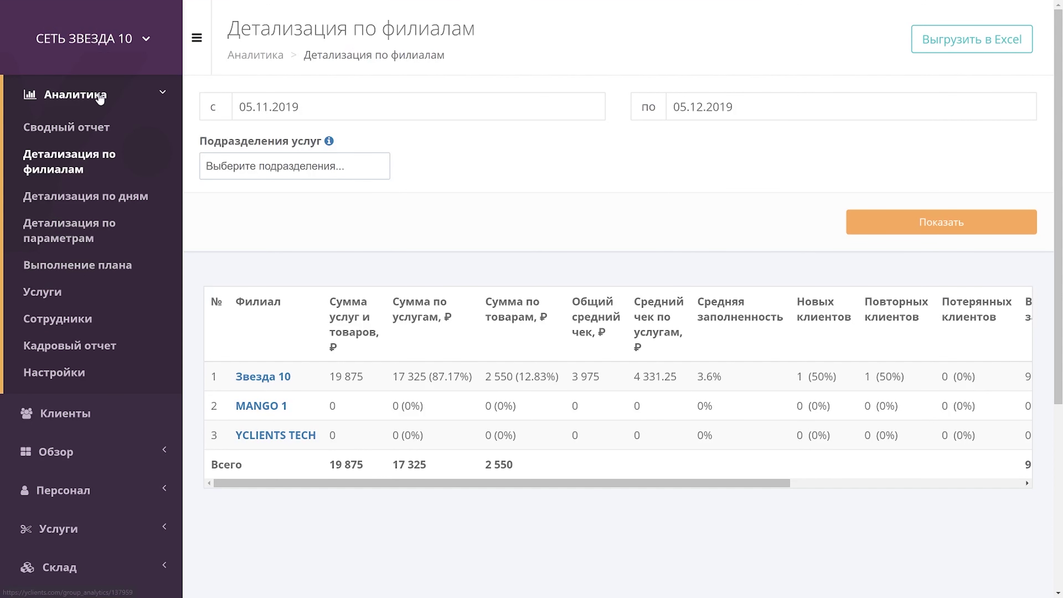
pyautogui.click(99, 99)
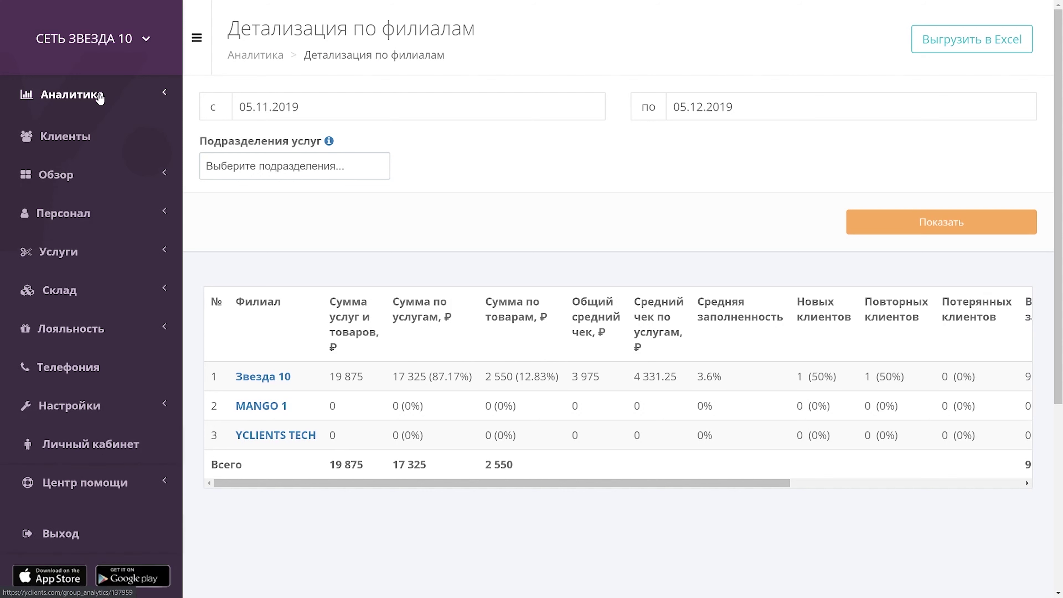
pyautogui.click(73, 249)
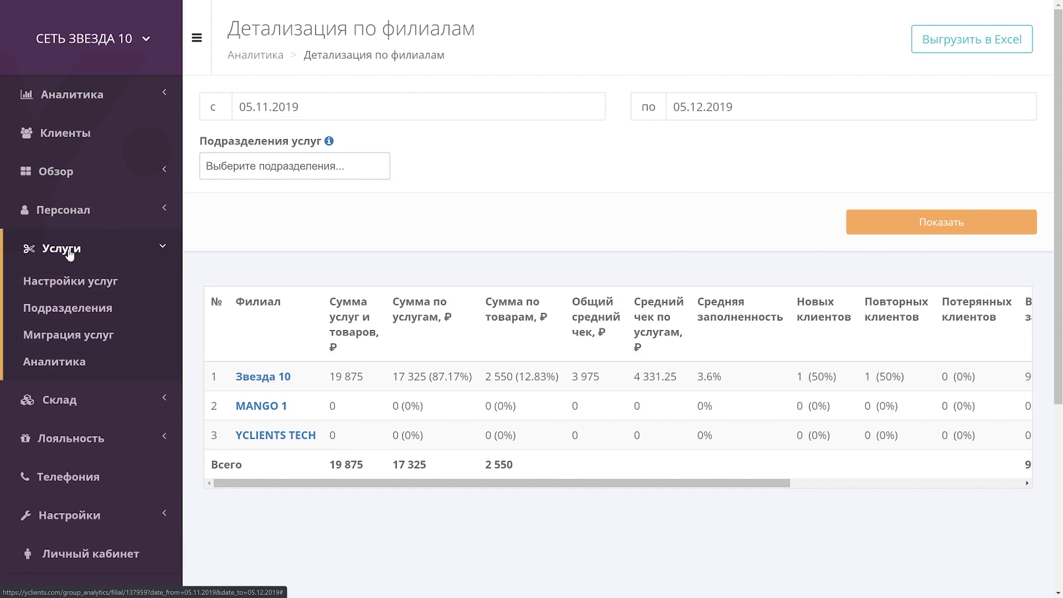
pyautogui.click(68, 309)
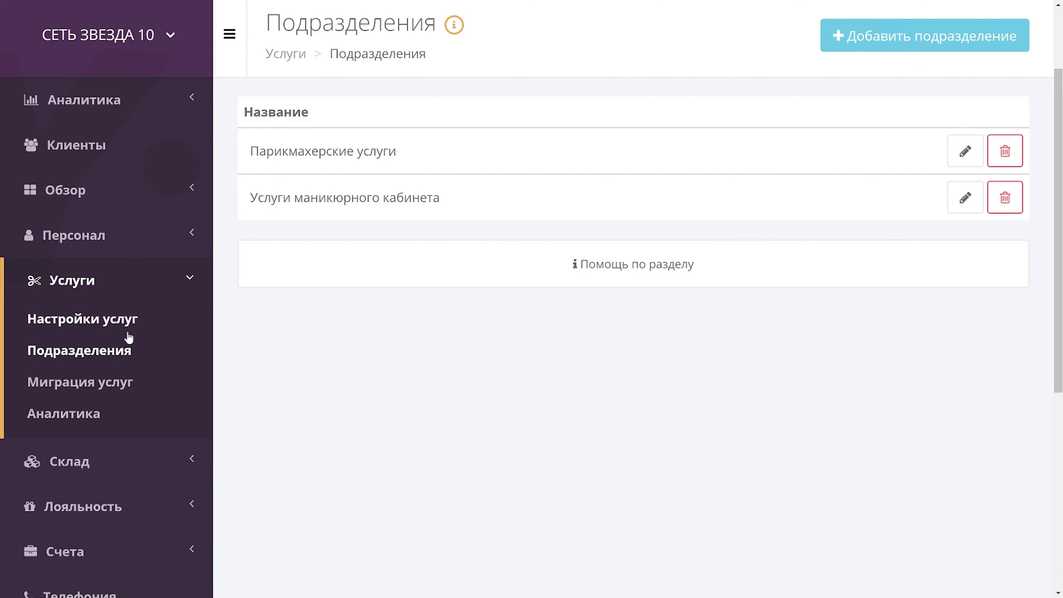
# Assign the existing service category Стрижки to only the division Парикмахерские услуги and save the category
pyautogui.click(74, 325)
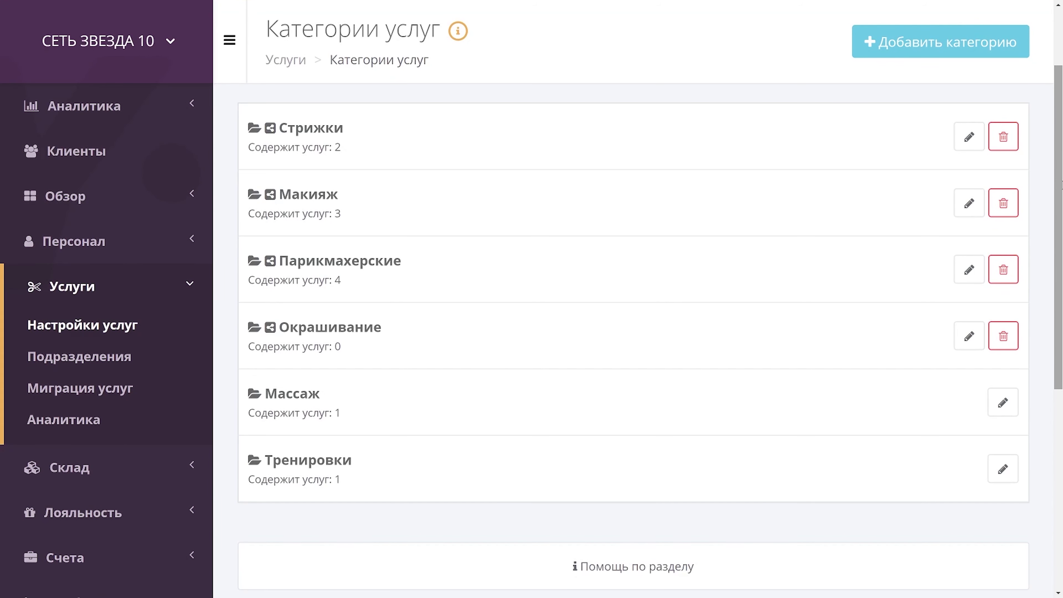
pyautogui.click(529, 141)
pyautogui.click(530, 337)
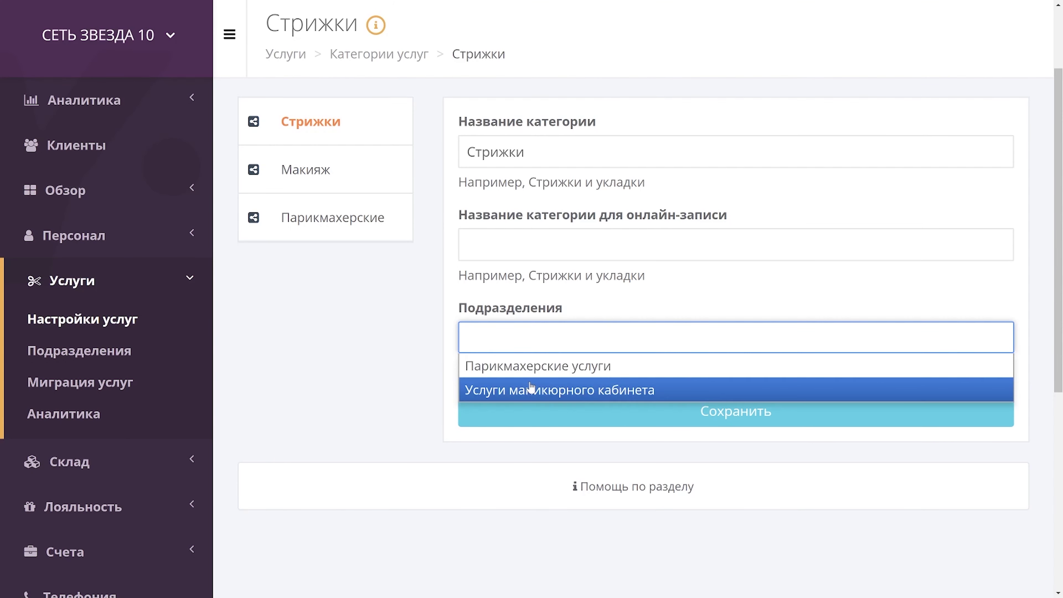
pyautogui.click(531, 389)
pyautogui.click(724, 339)
pyautogui.click(729, 366)
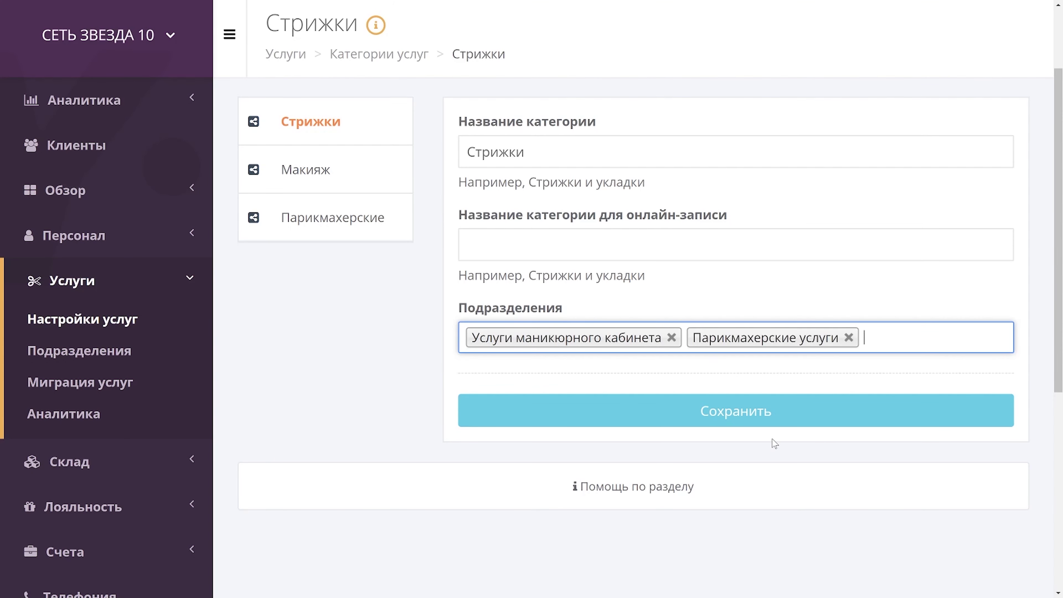
pyautogui.click(671, 338)
pyautogui.click(727, 412)
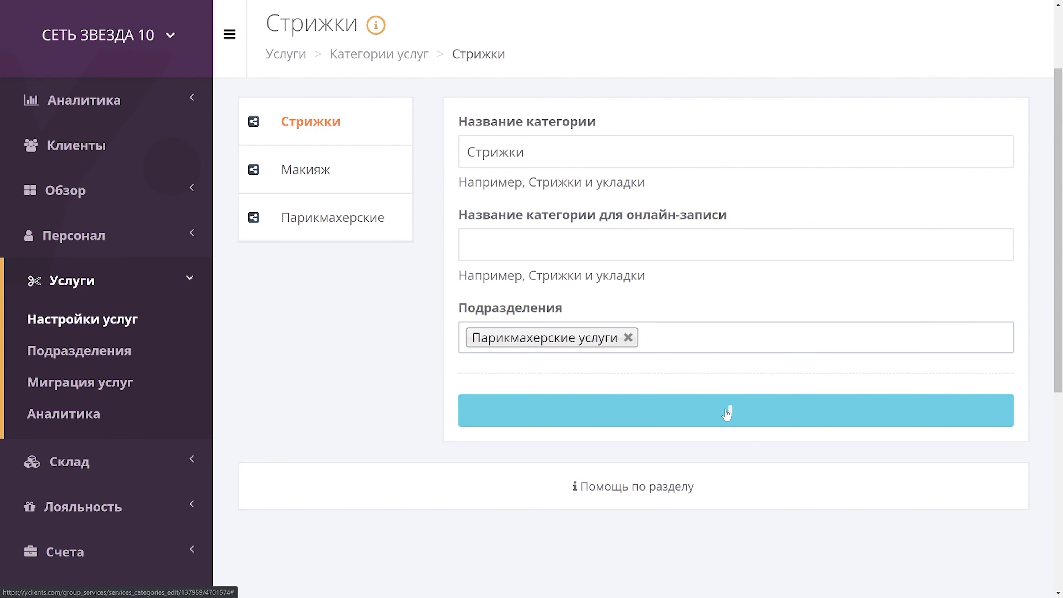
# Add a service division named Парикмахерские услуги and save it
pyautogui.click(79, 355)
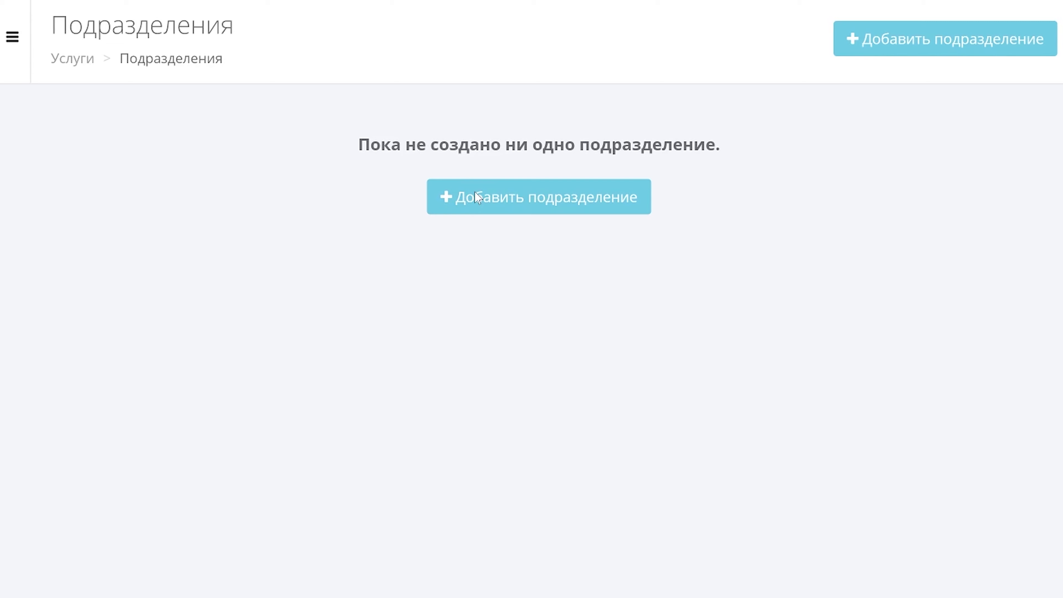
pyautogui.click(477, 197)
pyautogui.write('Парикмахерские услуги')
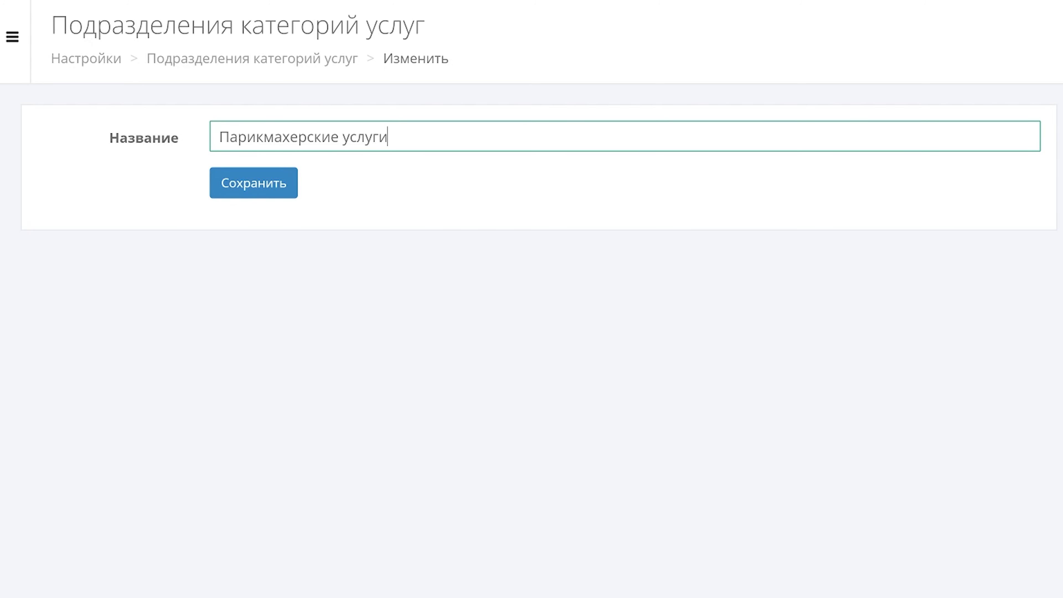
pyautogui.click(257, 190)
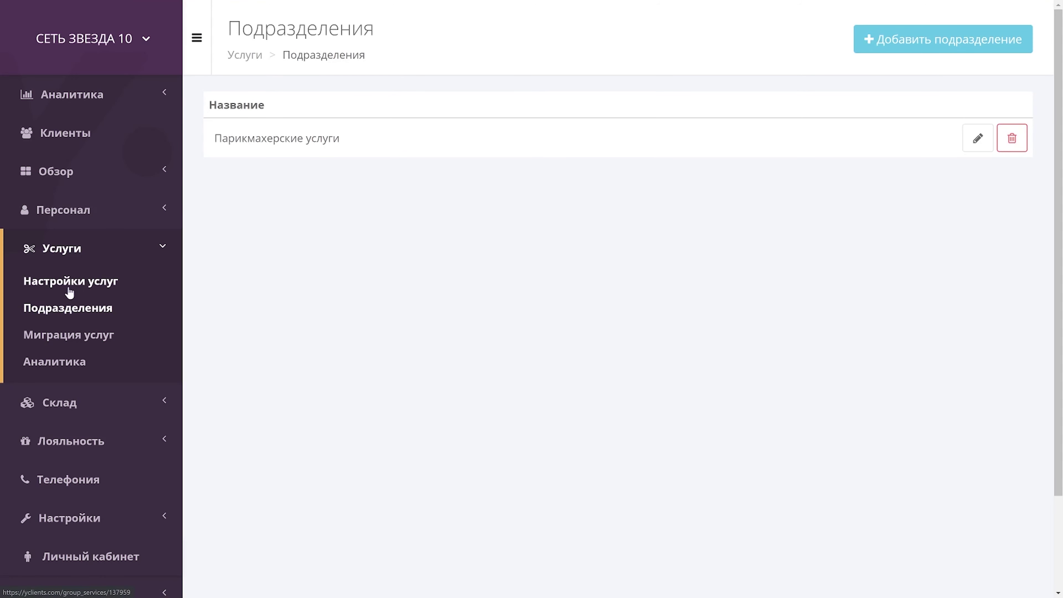
# Create a service category Стрижки with the online-booking name Стрижки in the division Парикмахерские услуги, and save it
pyautogui.click(69, 291)
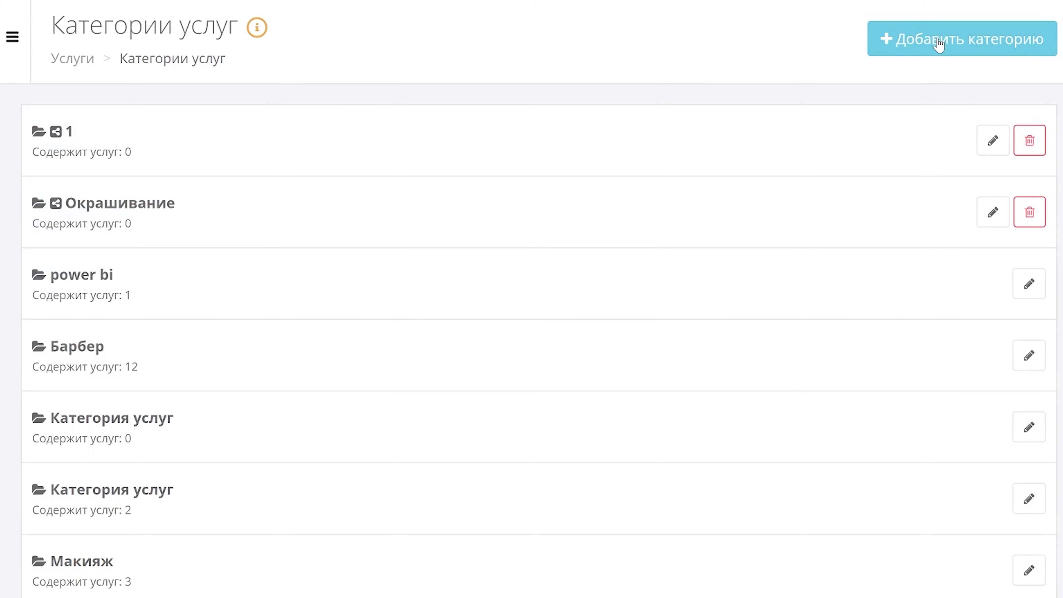
pyautogui.click(940, 40)
pyautogui.write('Стрижки')
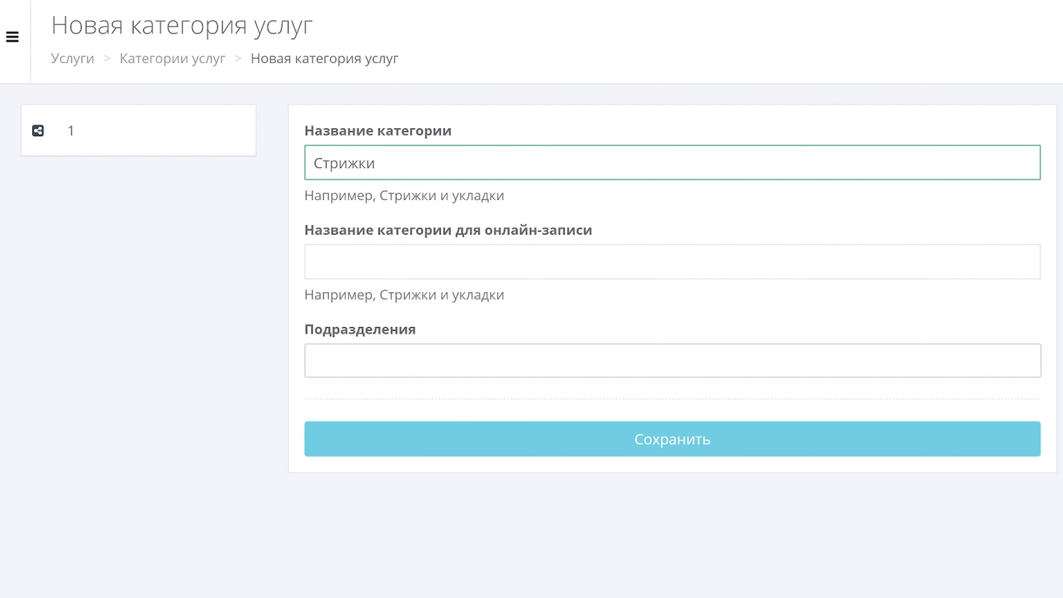
pyautogui.click(314, 262)
pyautogui.write('Стрижки')
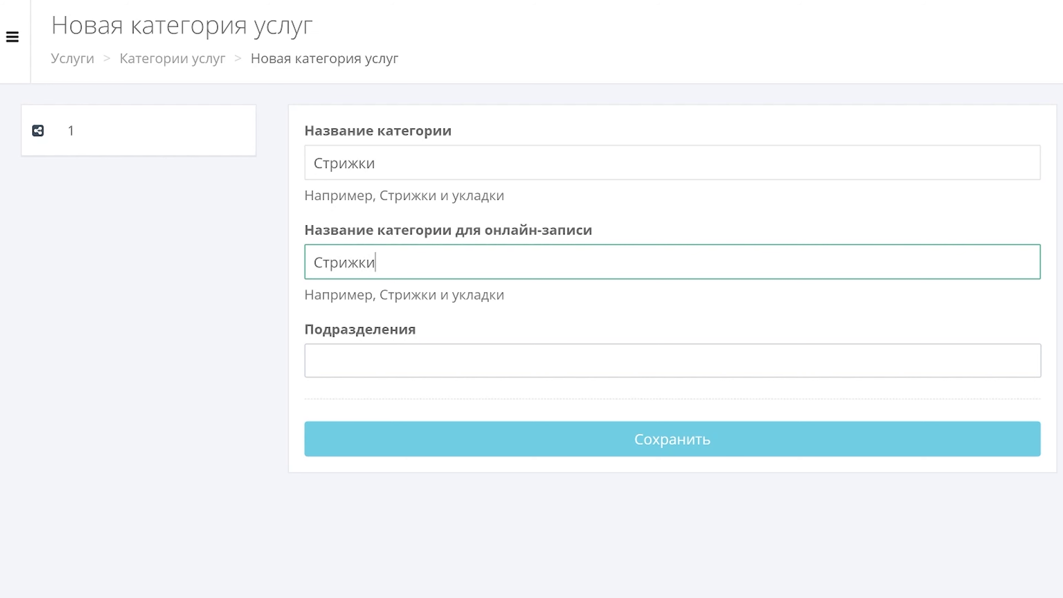
pyautogui.click(402, 369)
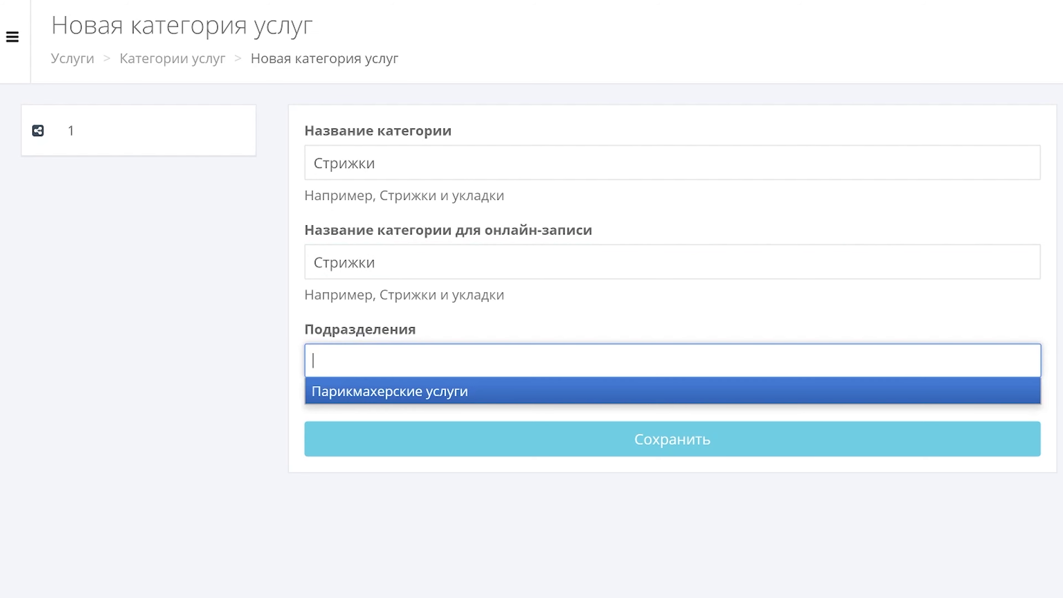
pyautogui.click(403, 396)
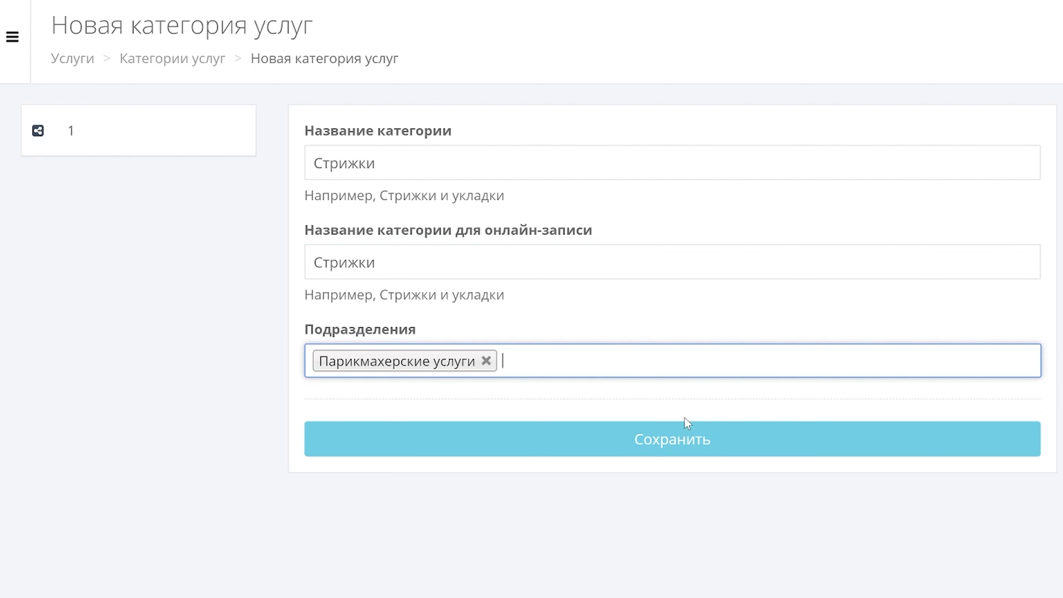
pyautogui.click(706, 450)
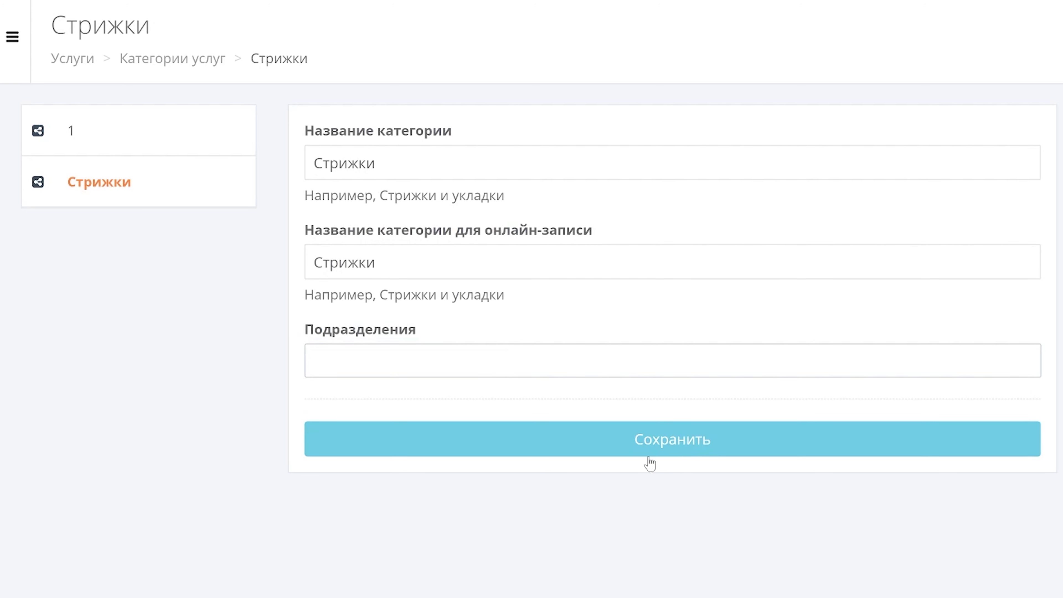
# Start a new service in the Стрижки category, named Стрижка женская, with the online-booking name Женская стрижка
pyautogui.moveTo(19, 363)
pyautogui.click(73, 284)
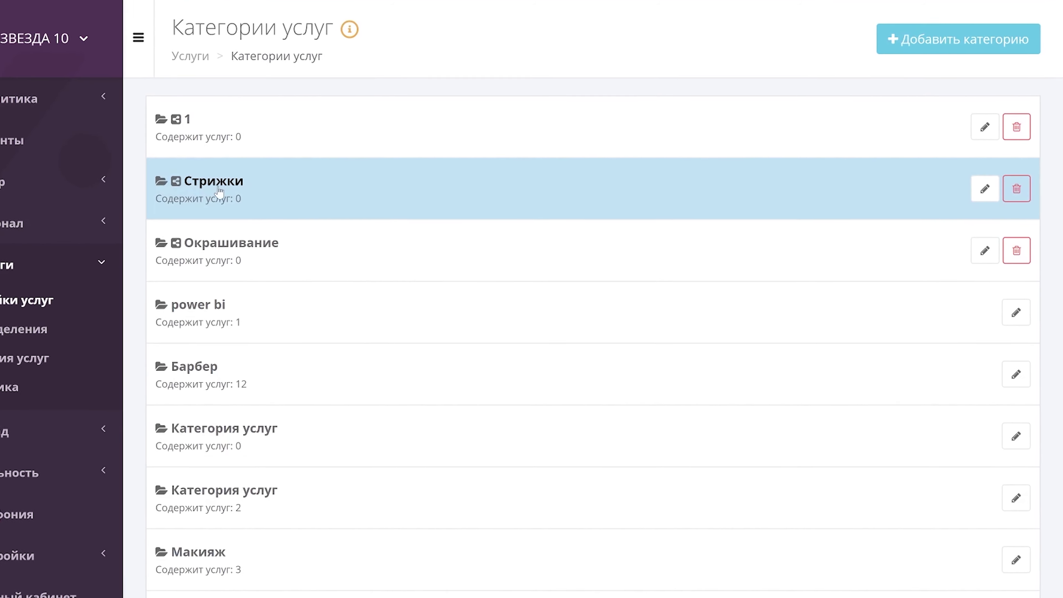
pyautogui.click(105, 205)
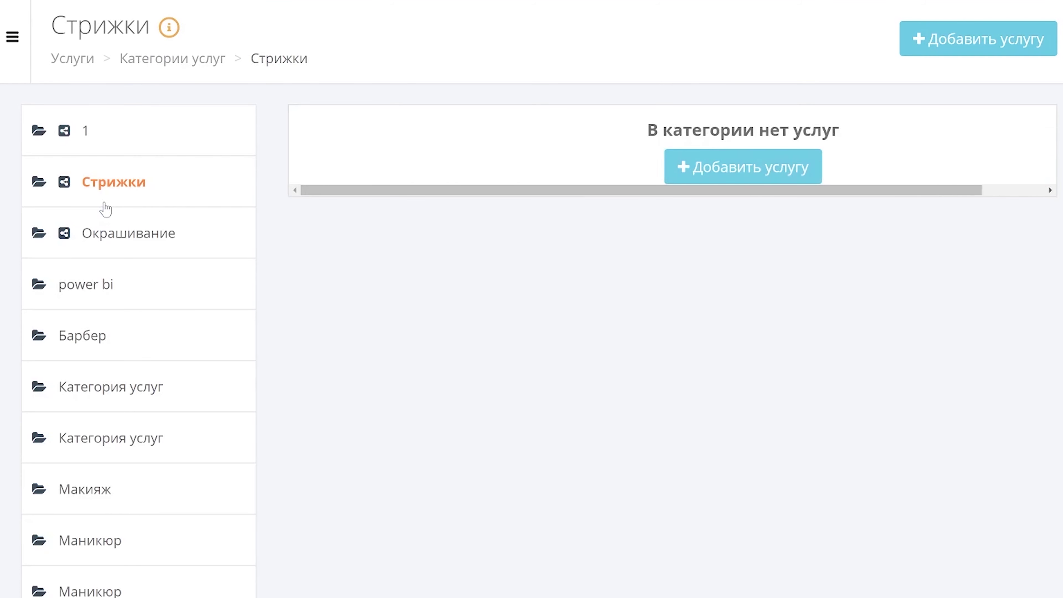
pyautogui.click(711, 179)
pyautogui.click(586, 138)
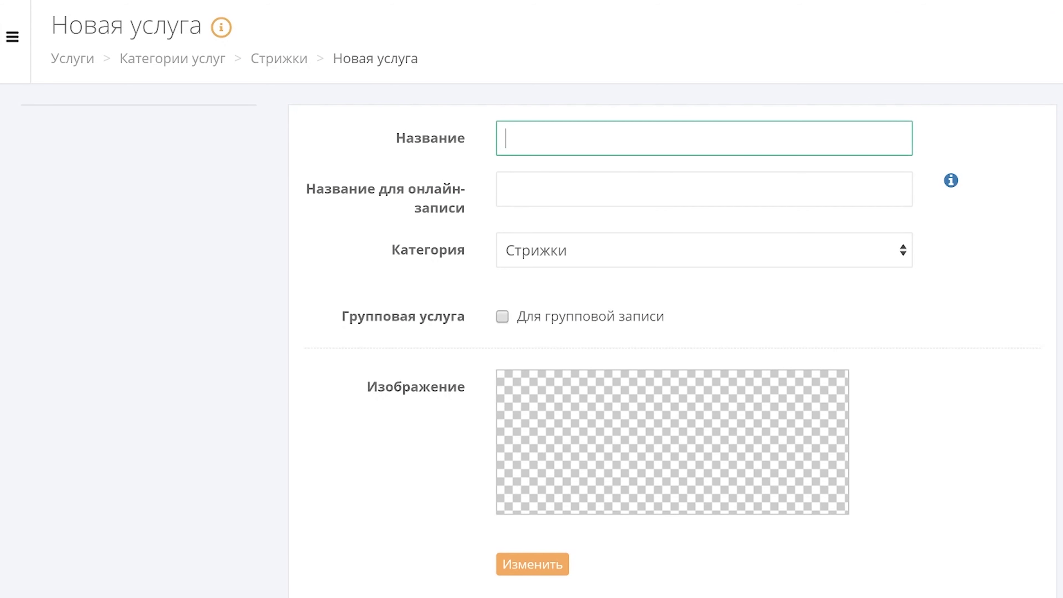
pyautogui.write('Стрижка женская')
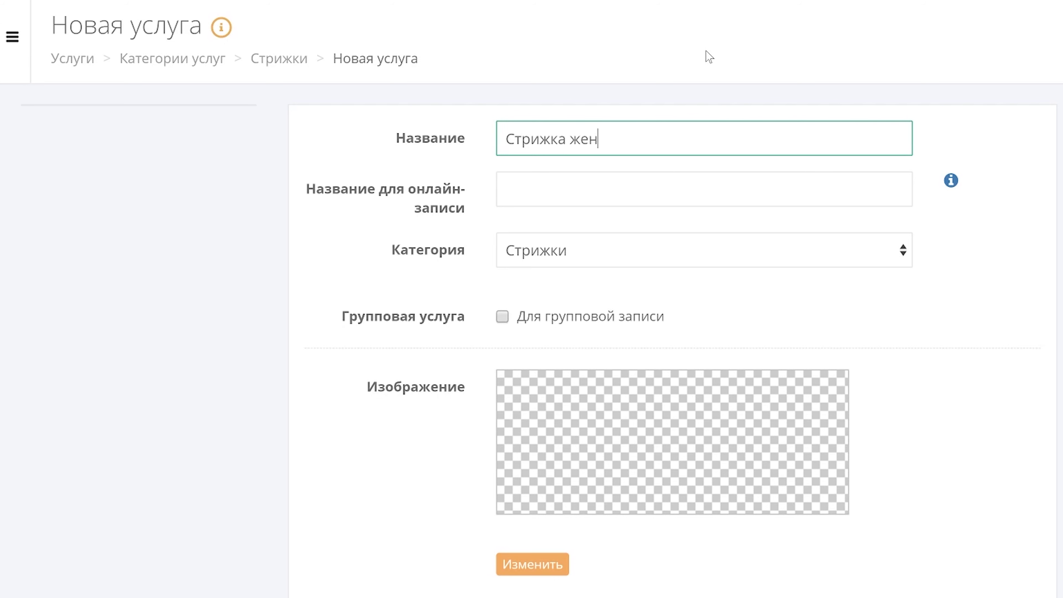
pyautogui.click(674, 189)
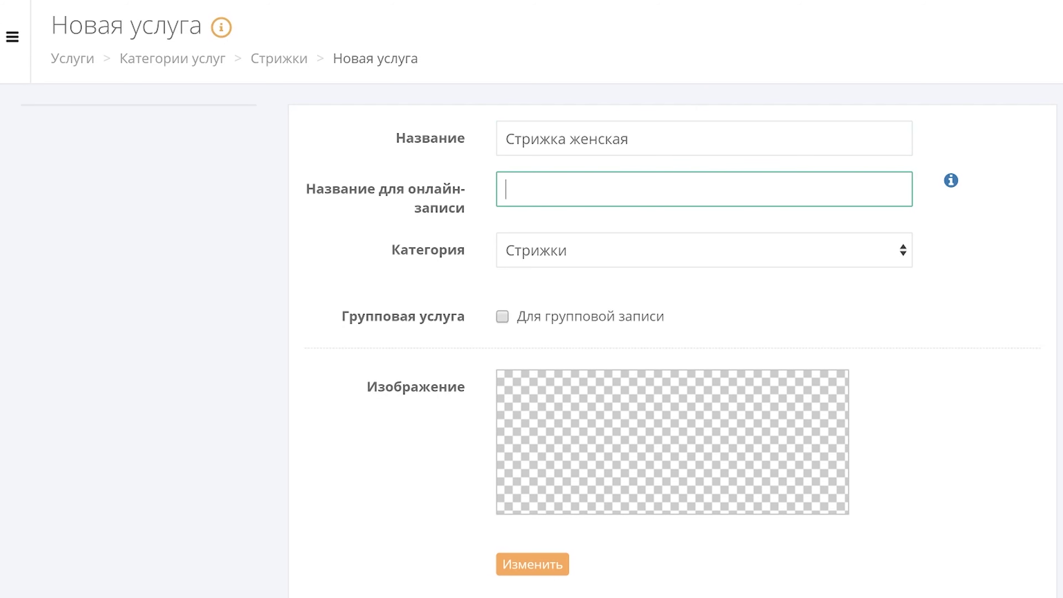
pyautogui.write('Женская стр')
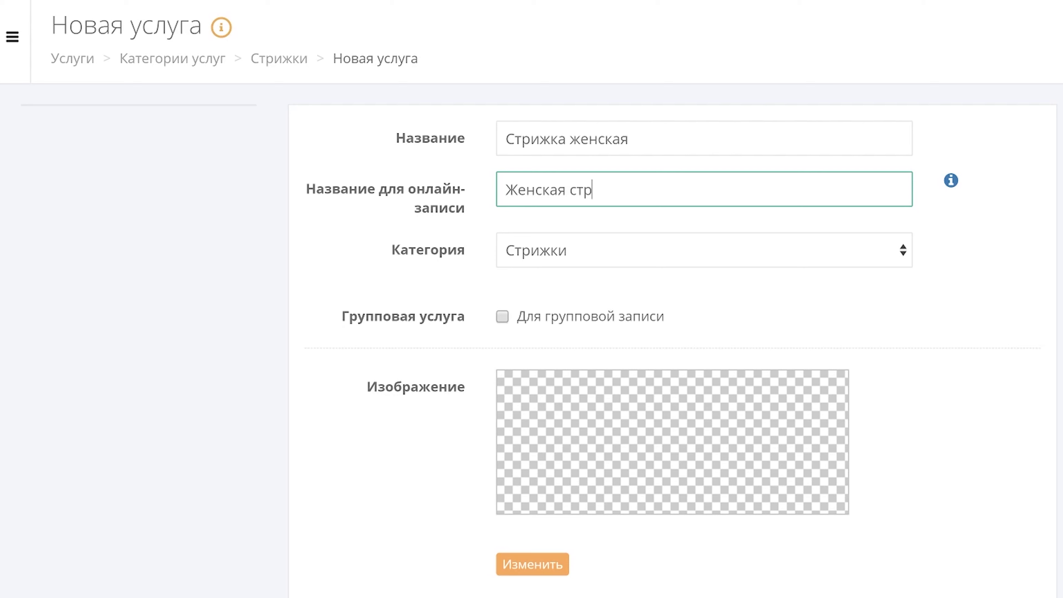
pyautogui.write('ижка')
# Keep the new service in the category Стрижки with group booking off and no image, and save it
pyautogui.click(621, 264)
pyautogui.click(621, 263)
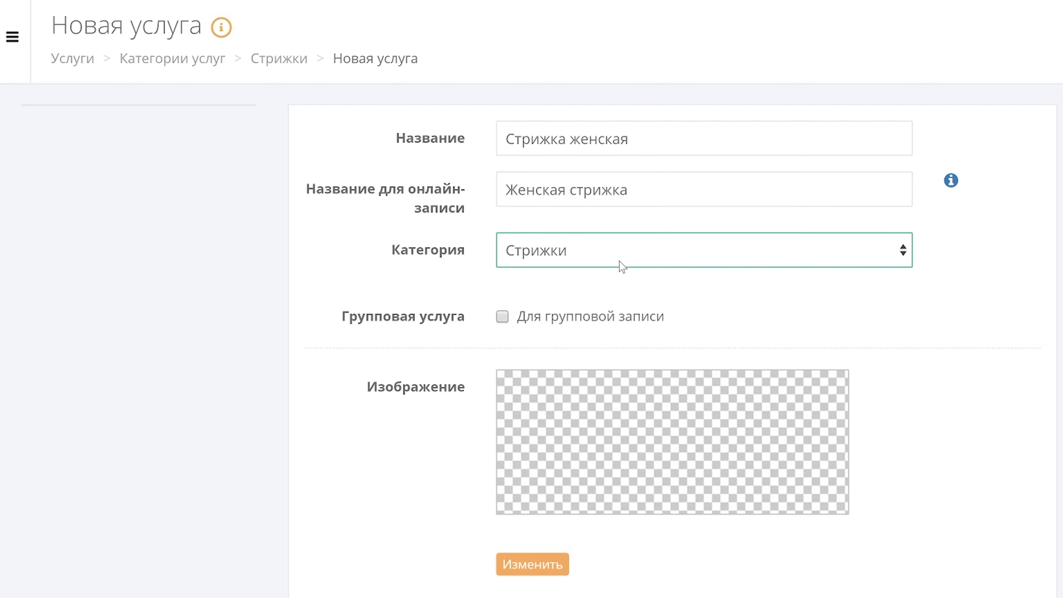
pyautogui.click(503, 317)
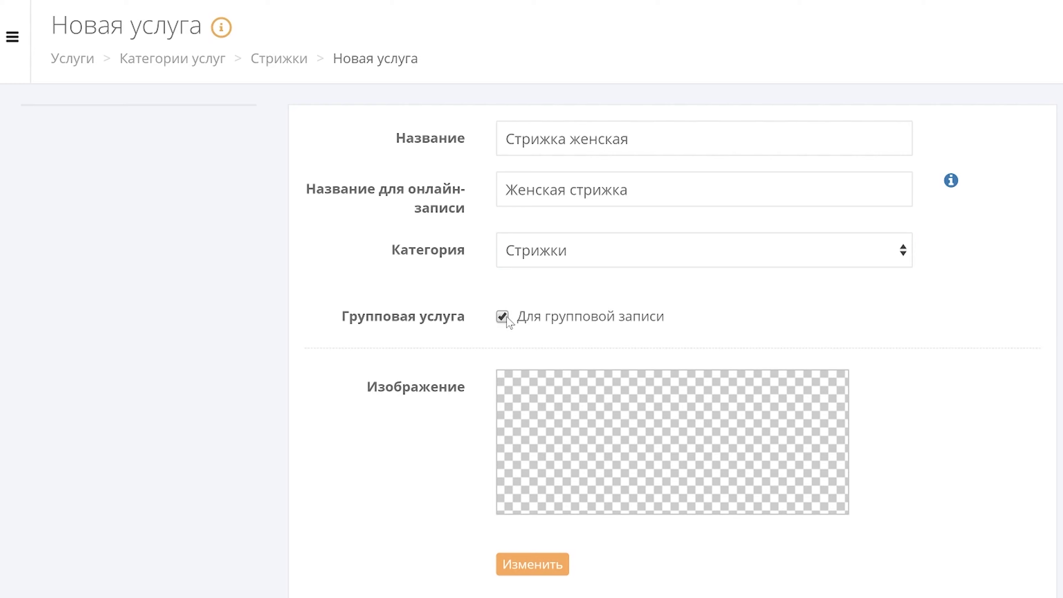
pyautogui.click(543, 564)
pyautogui.click(635, 406)
pyautogui.scroll(-3, 676, 534)
pyautogui.click(681, 555)
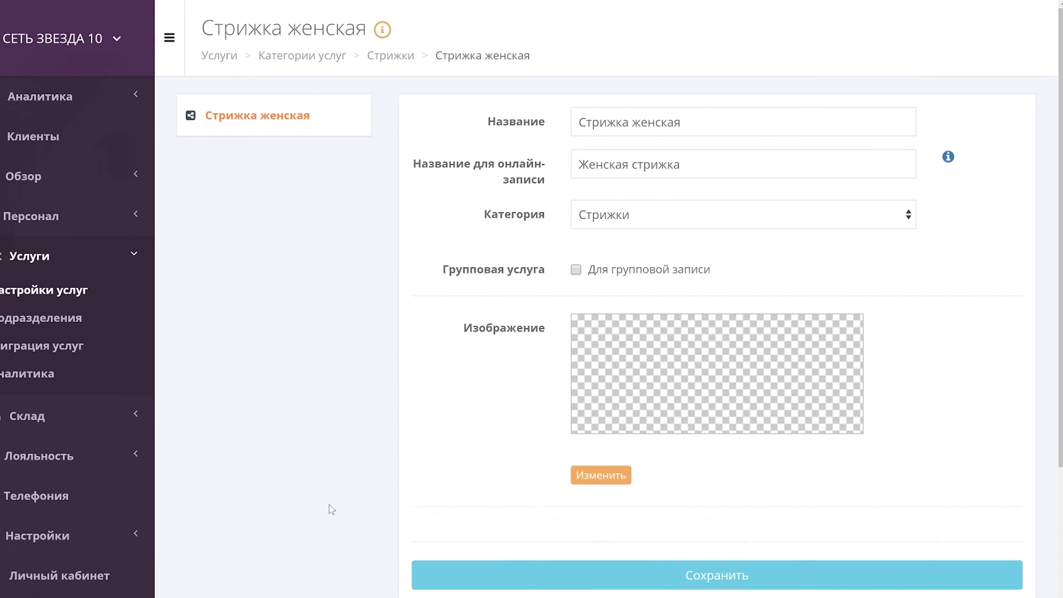
# In service migration, make the categories Стрижки and Окрашивание available in the branches Звезда 10 and MANGO 1
pyautogui.click(68, 335)
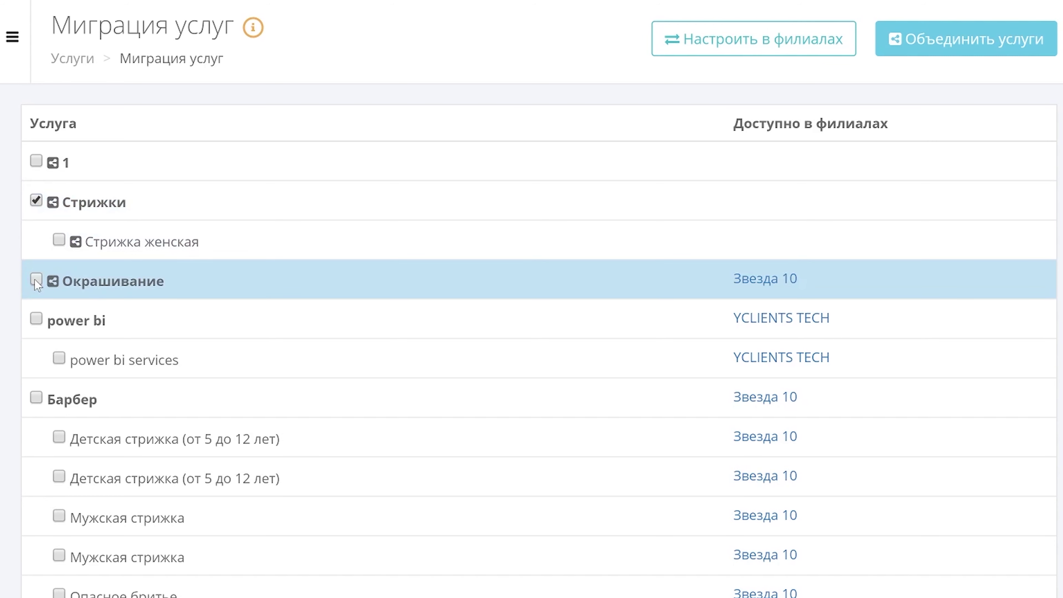
pyautogui.click(36, 280)
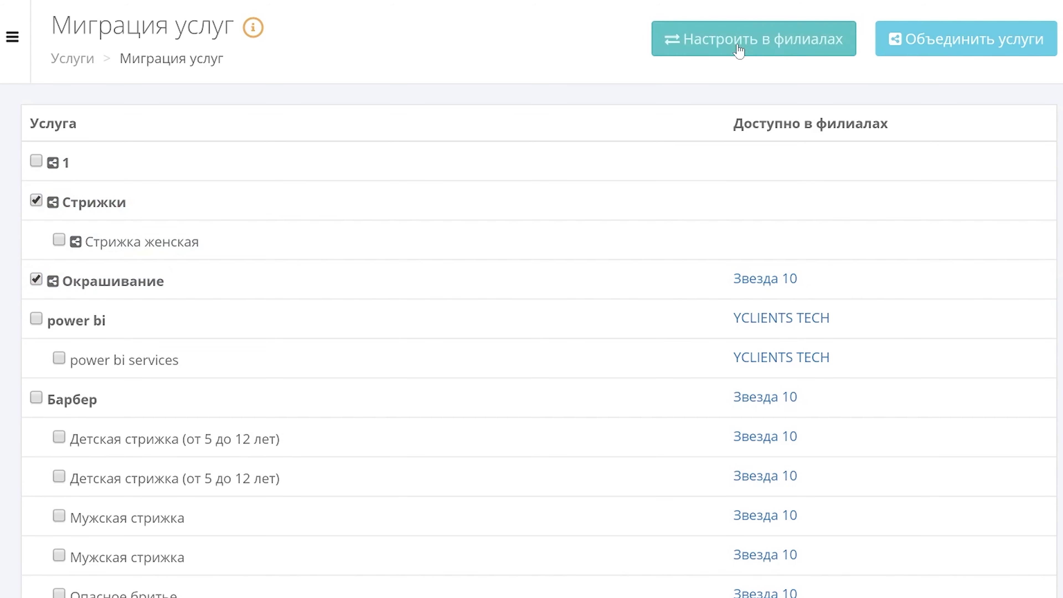
pyautogui.click(739, 49)
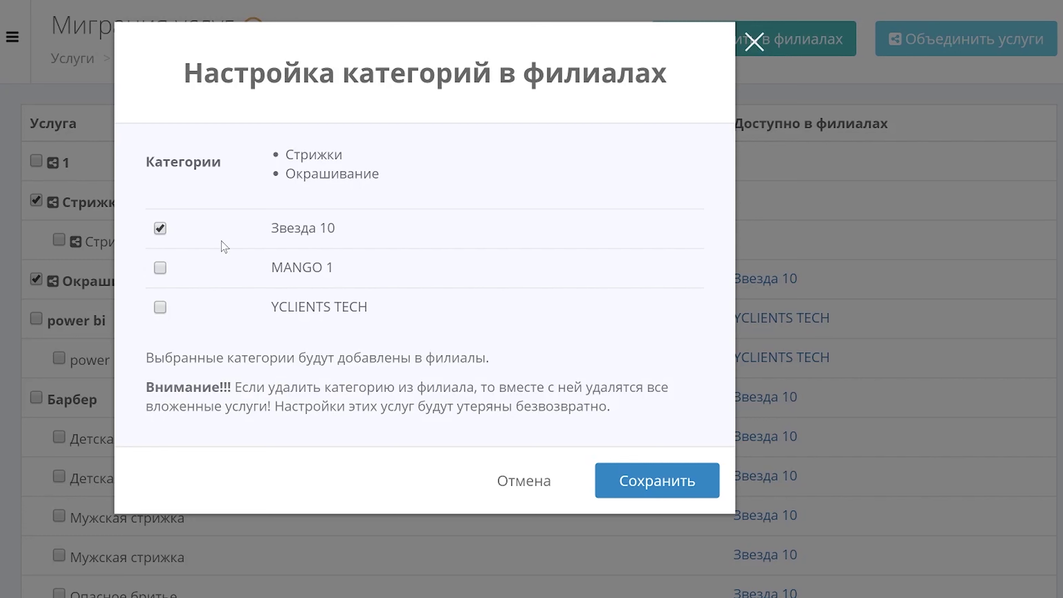
pyautogui.click(160, 268)
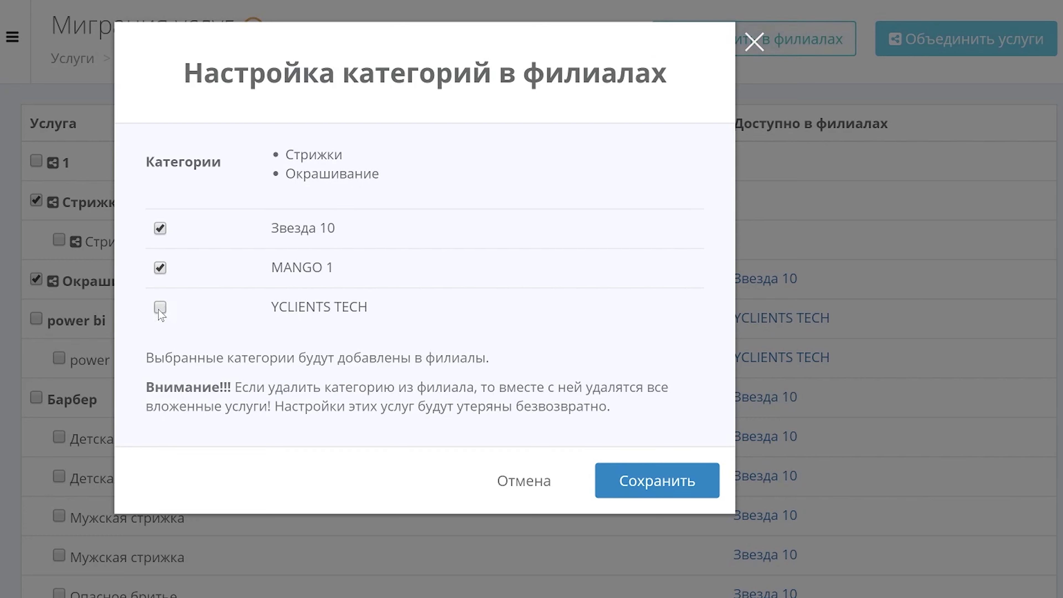
pyautogui.click(642, 488)
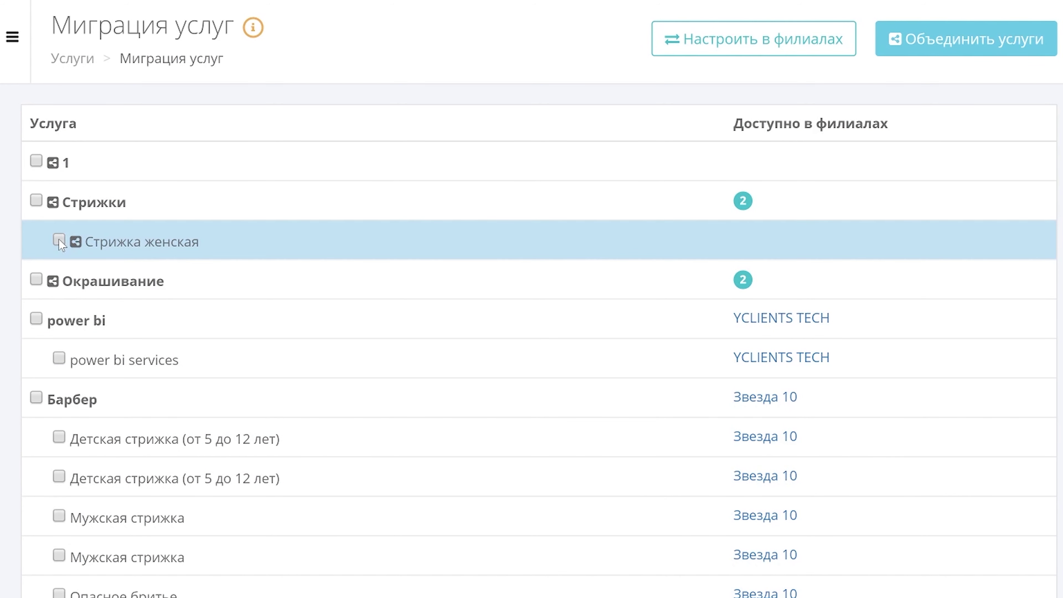
# Connect the service Стрижка женская to the branches Звезда 10 and MANGO 1 and save
pyautogui.click(740, 47)
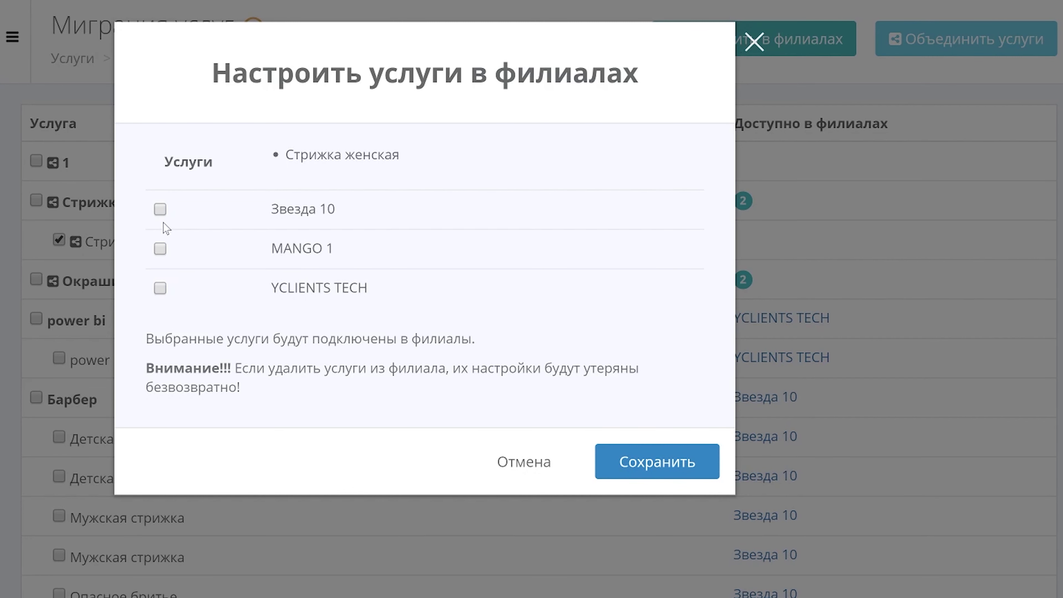
pyautogui.click(160, 209)
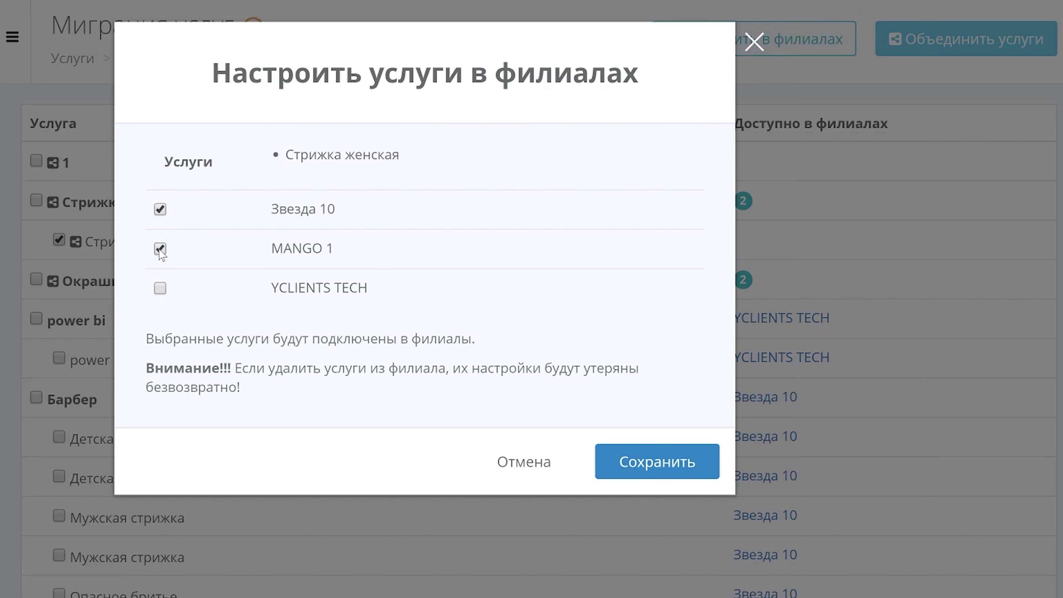
pyautogui.click(679, 463)
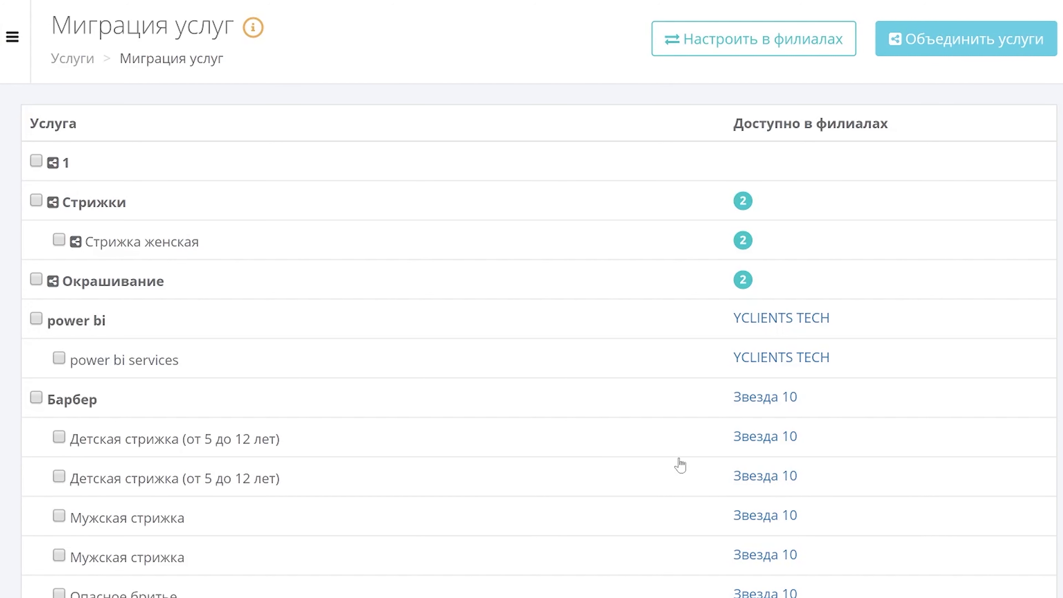
# Switch to the branch Звезда 10 and open the network service Стрижка женская from the Стрижки category in its service settings
pyautogui.click(144, 41)
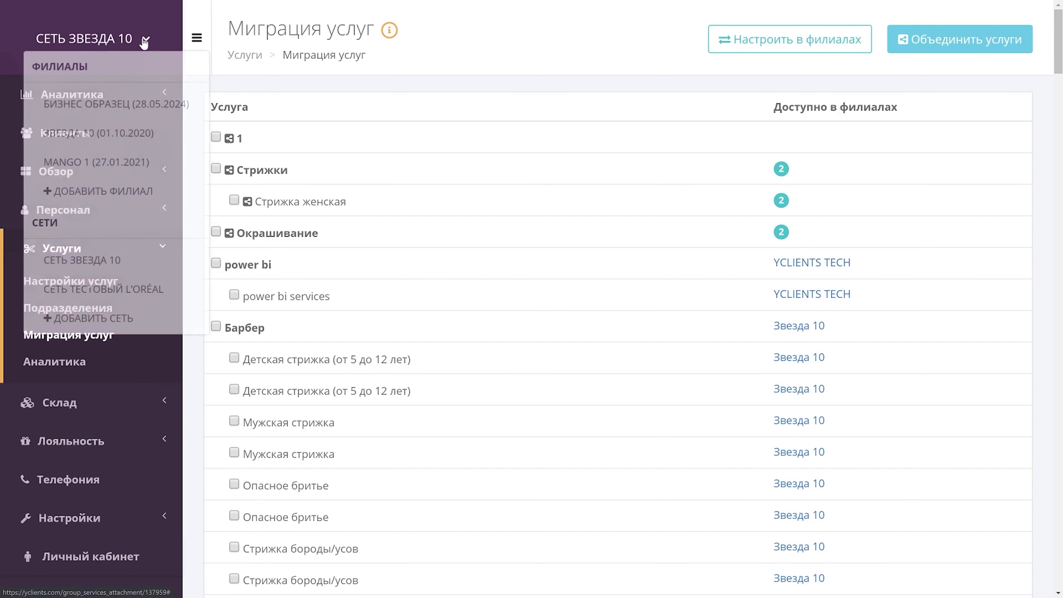
pyautogui.click(63, 133)
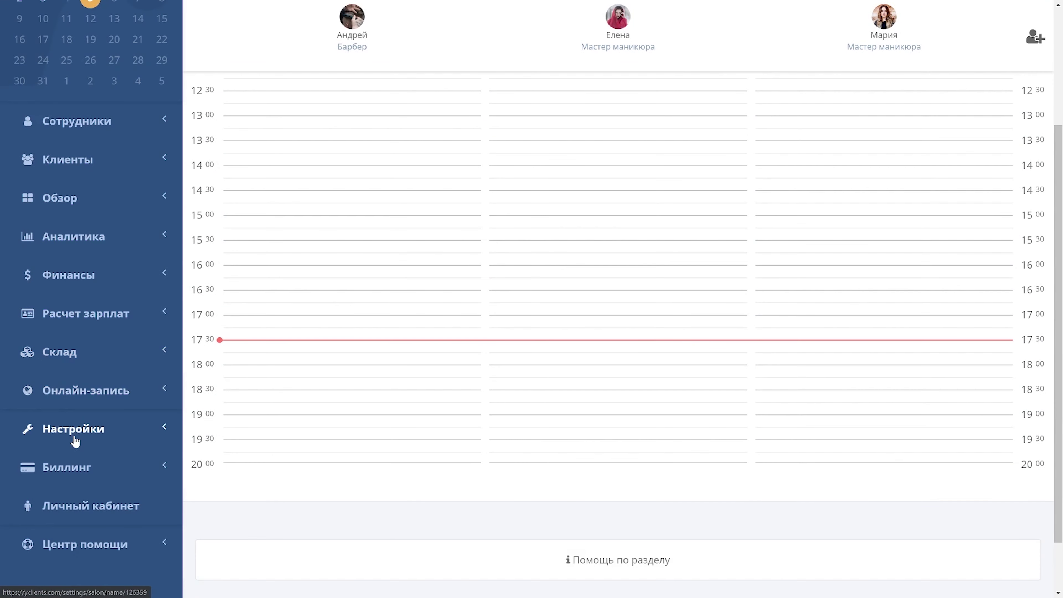
pyautogui.click(75, 441)
pyautogui.click(46, 352)
pyautogui.scroll(-10, 303, 289)
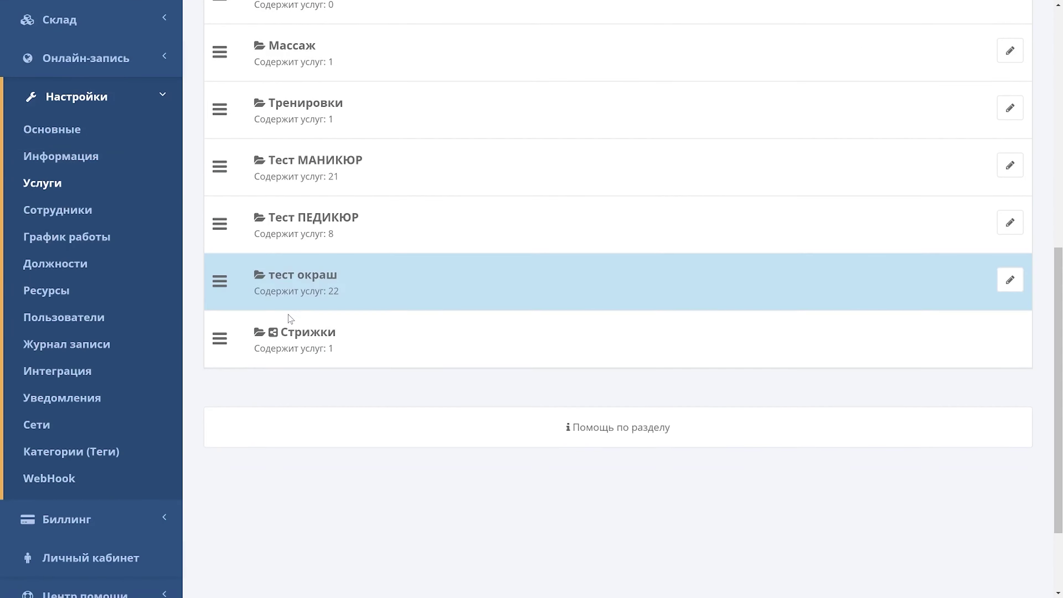
pyautogui.click(302, 337)
pyautogui.click(1006, 151)
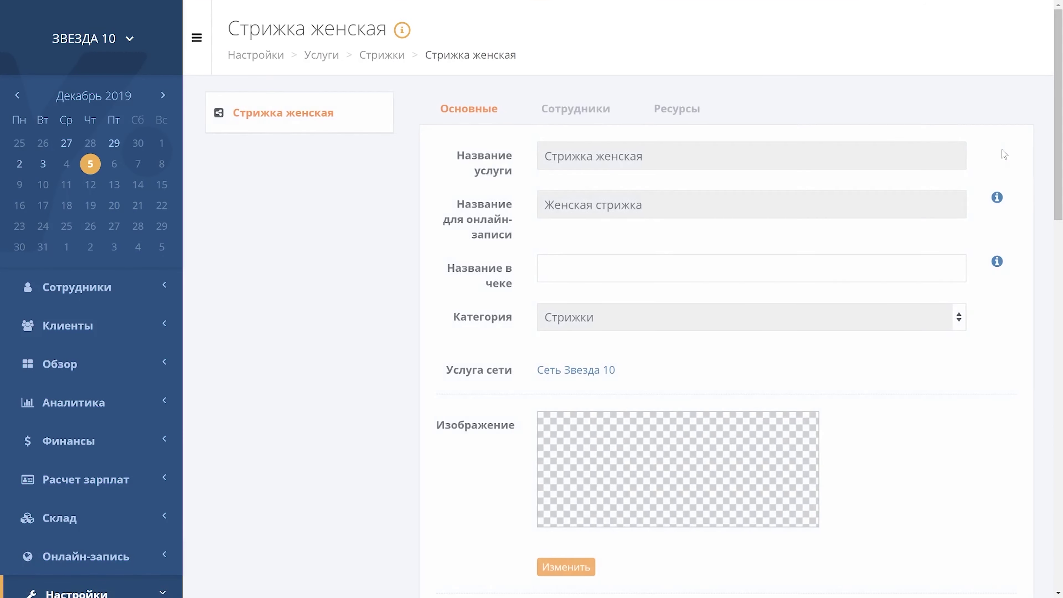
# Return to Сеть Звезда 10 and, in service migration, turn the category Макияж into a network category under the same name
pyautogui.click(131, 40)
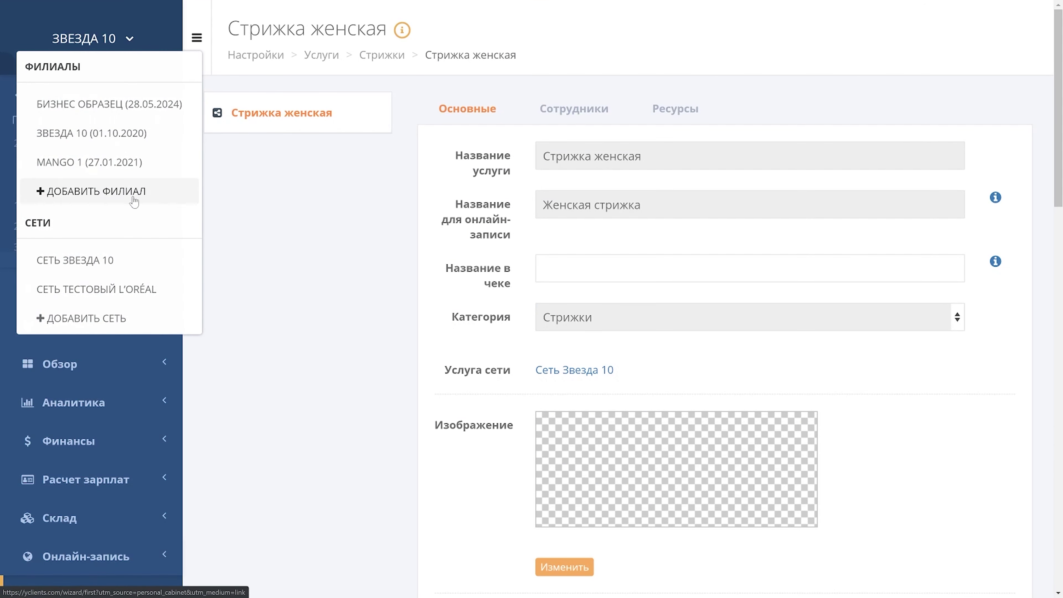
pyautogui.click(75, 259)
pyautogui.click(61, 235)
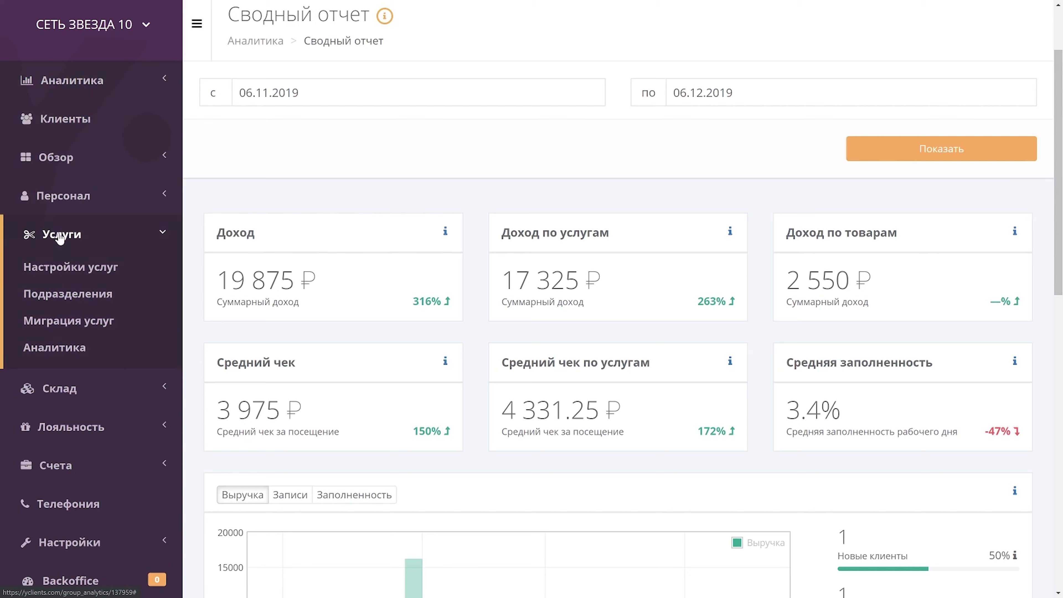
pyautogui.click(58, 327)
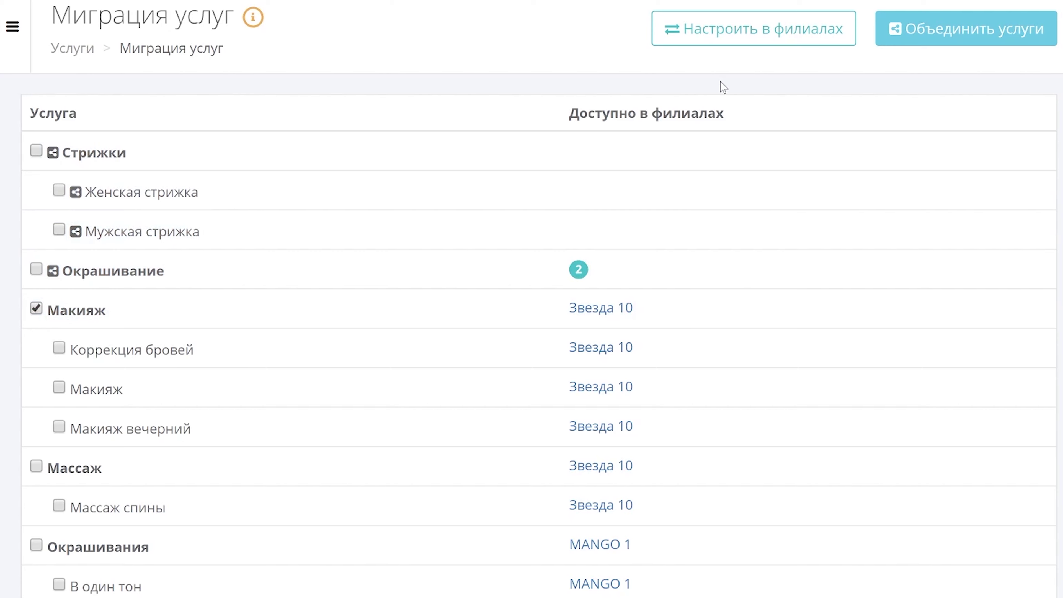
pyautogui.click(934, 31)
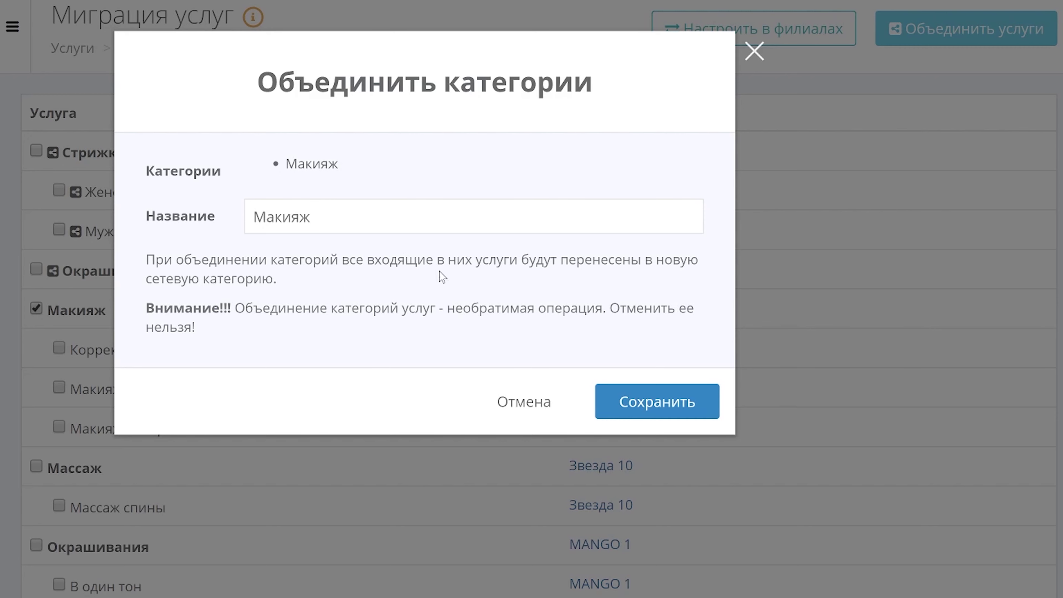
pyautogui.click(649, 413)
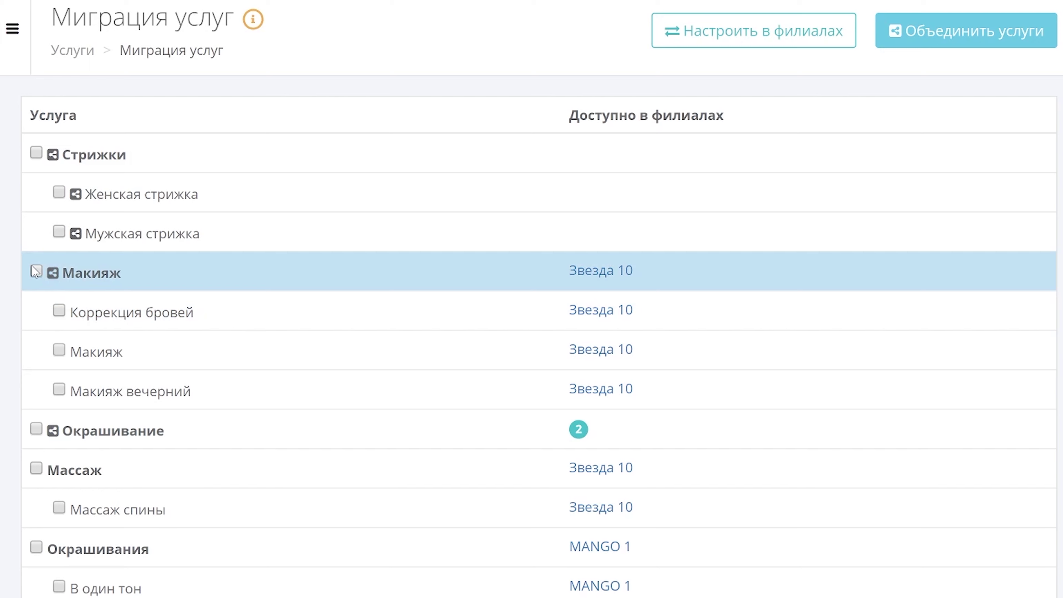
pyautogui.click(34, 269)
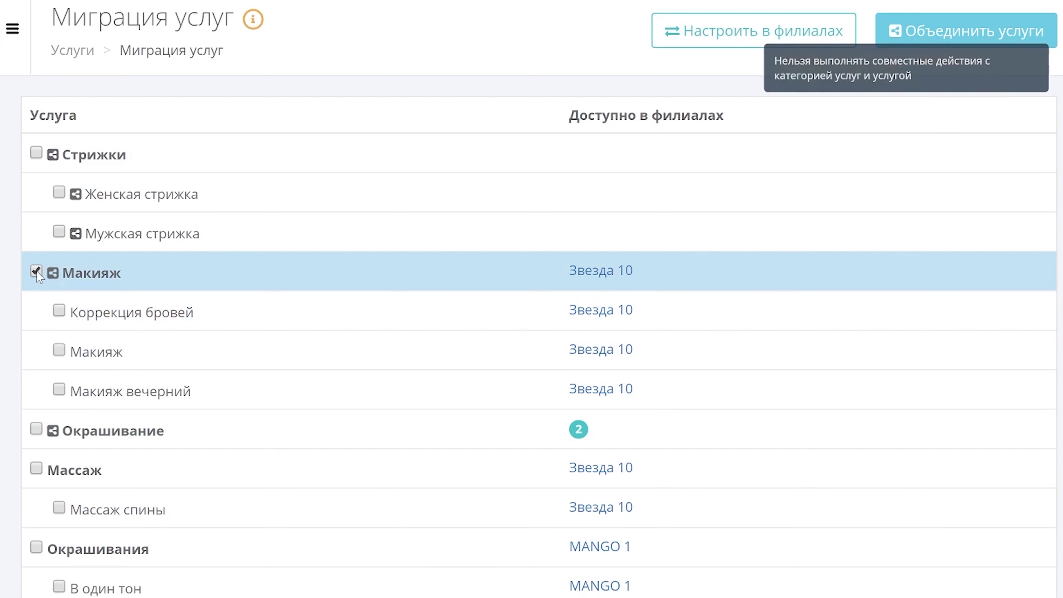
pyautogui.click(36, 271)
pyautogui.click(58, 310)
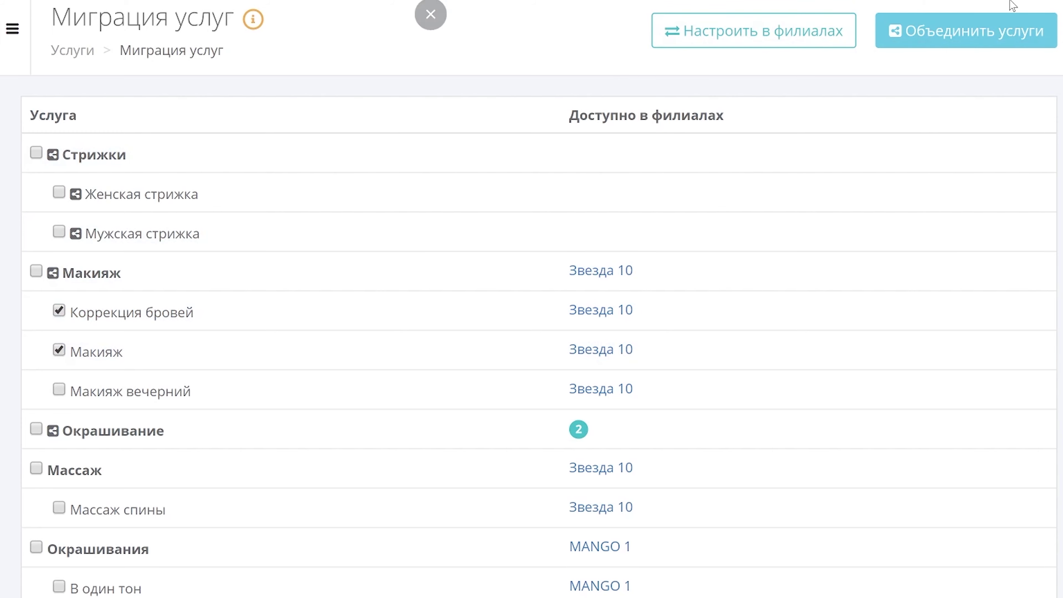
pyautogui.click(1009, 41)
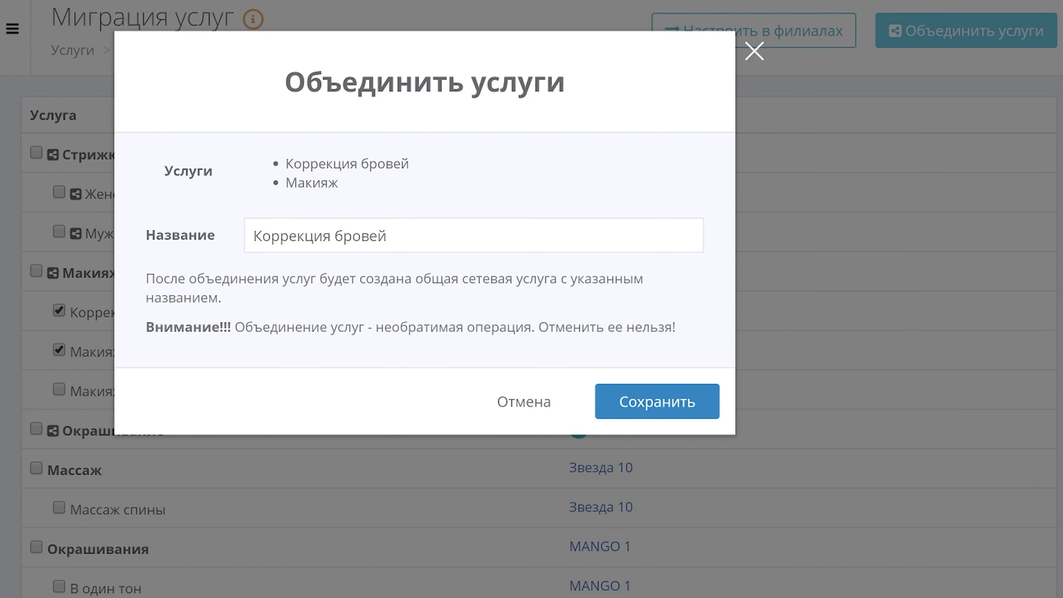
pyautogui.click(525, 403)
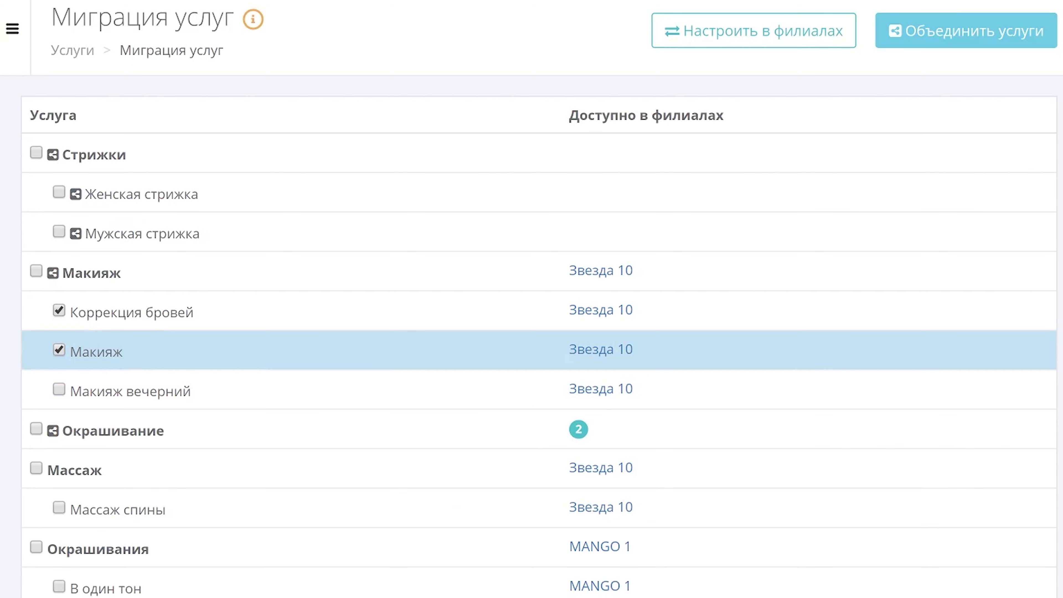
# Turn only the service Коррекция бровей into a network service under its existing name, leaving the service Макияж out of the merge
pyautogui.click(59, 350)
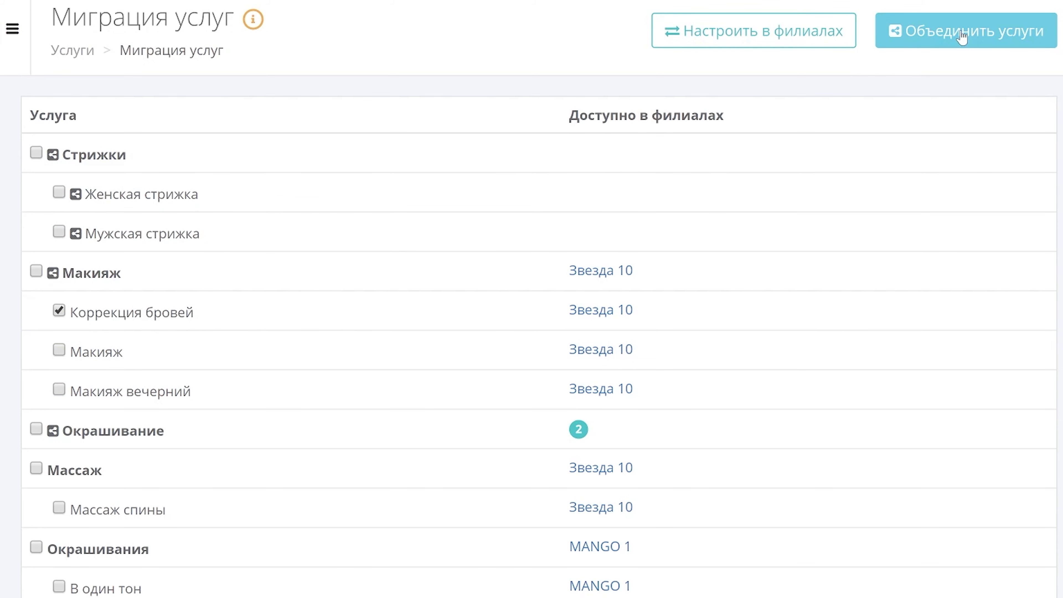
pyautogui.click(962, 36)
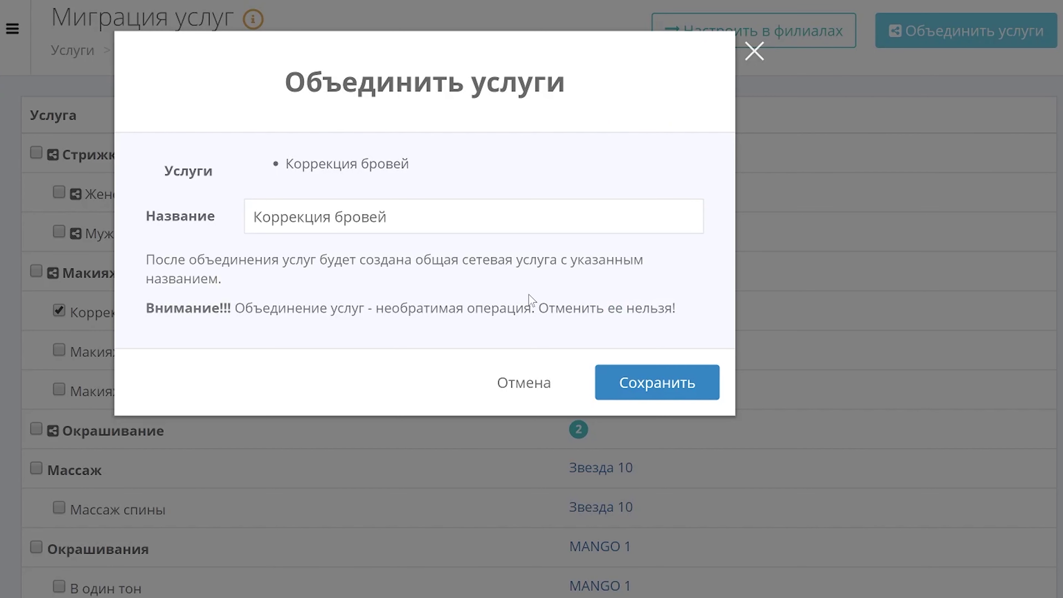
pyautogui.click(636, 381)
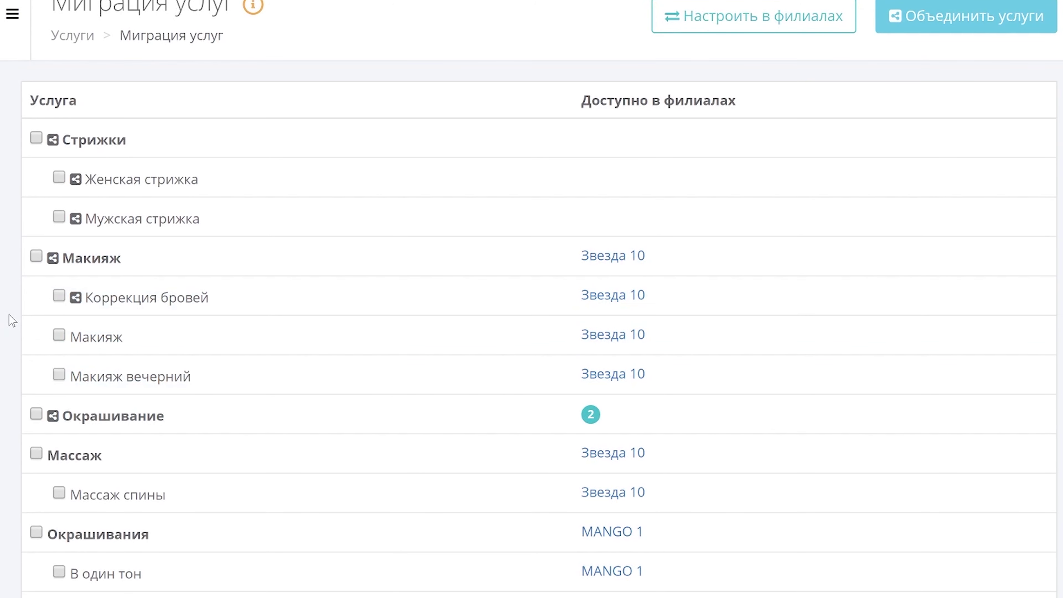
# Merge the MANGO 1 categories Окрашивания and Стрижки into one network category named Парикмахерские and save
pyautogui.scroll(-3, 8, 320)
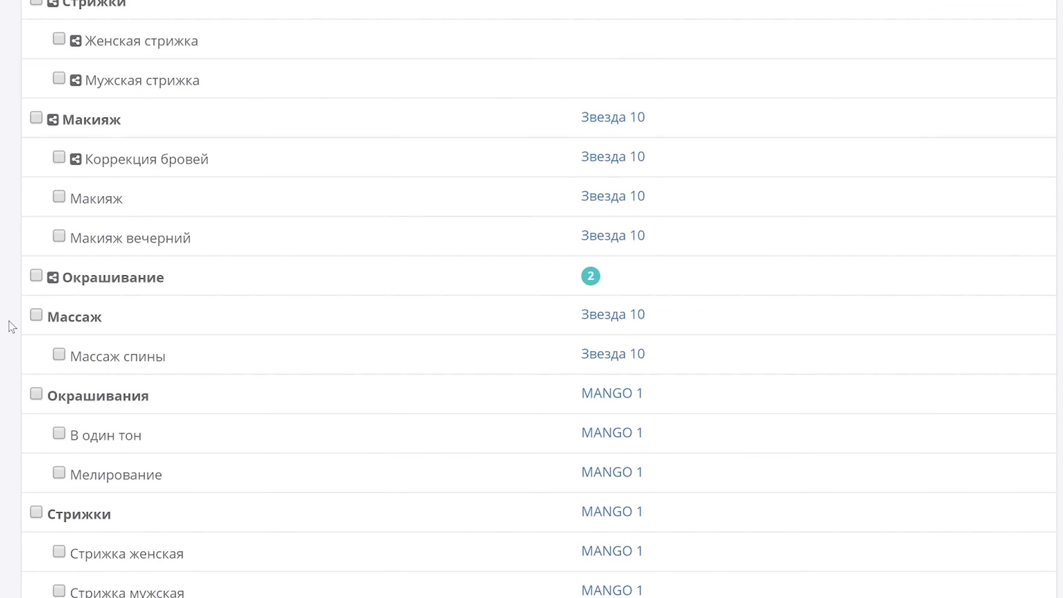
pyautogui.click(37, 393)
pyautogui.scroll(3, 59, 500)
pyautogui.click(1022, 24)
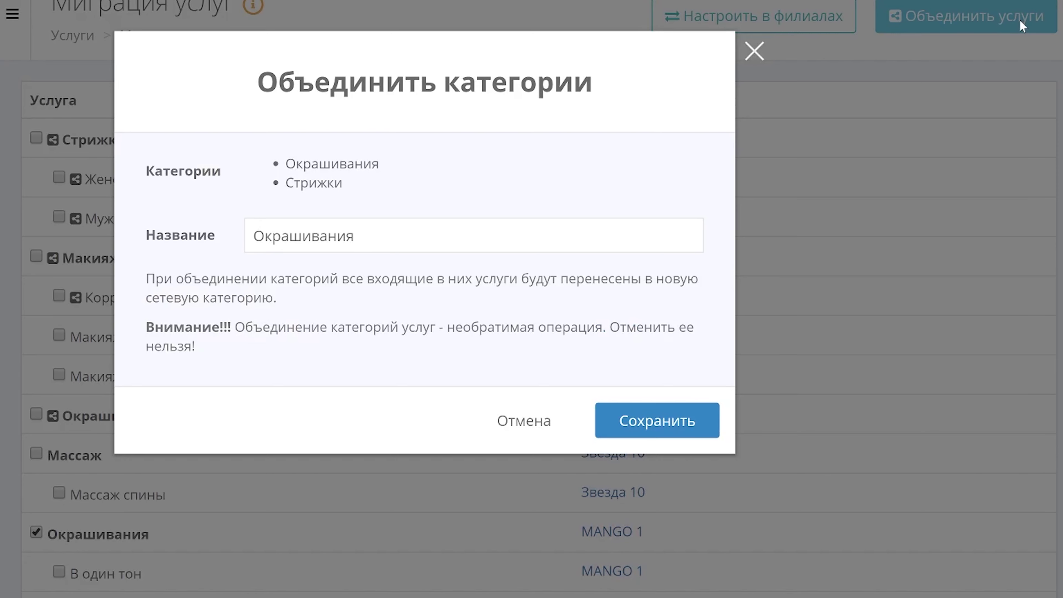
pyautogui.click(221, 242)
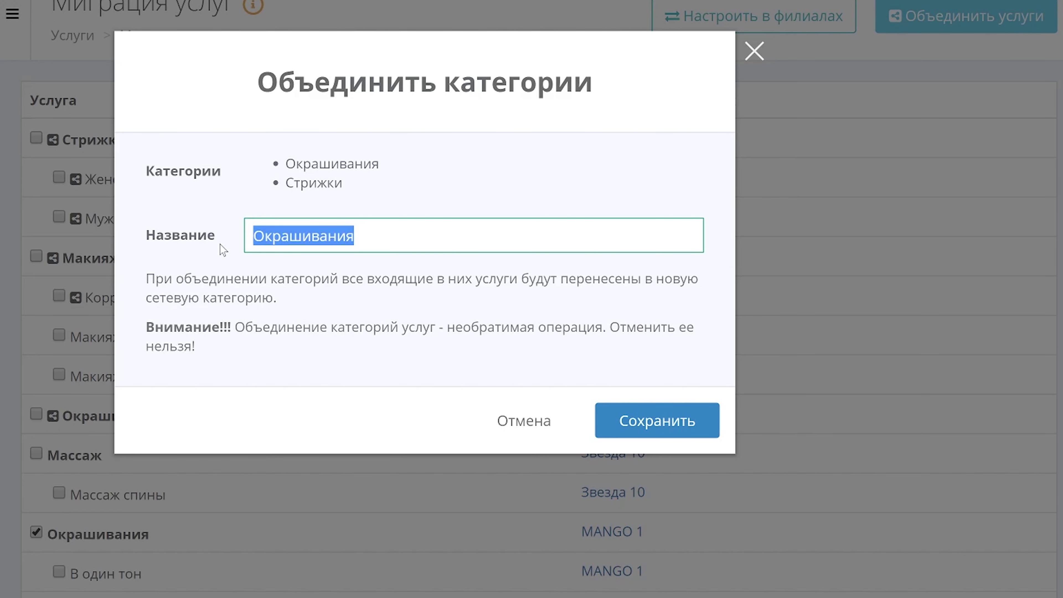
pyautogui.write('Парикма')
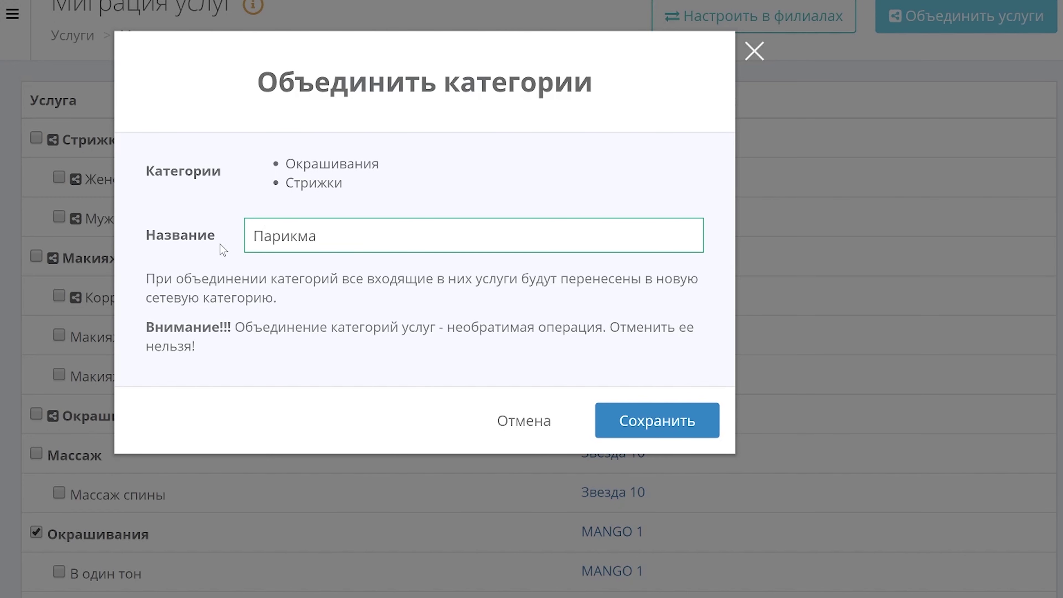
pyautogui.write('херские')
pyautogui.click(640, 421)
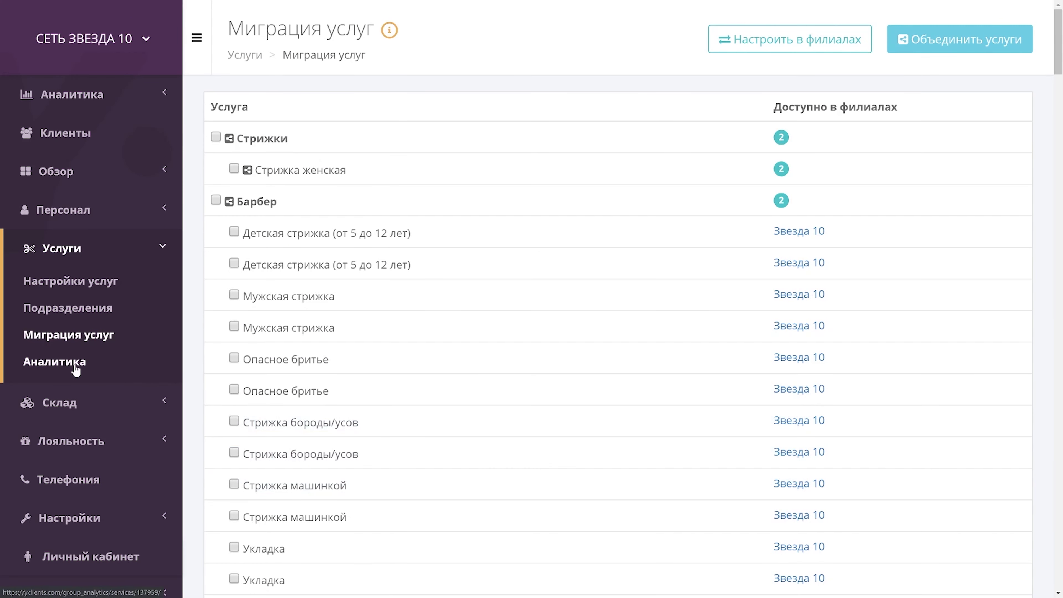
# In the network's service analytics, set the period's end date to 02.12.2019, detail by services and sort by number of services rendered
pyautogui.click(74, 365)
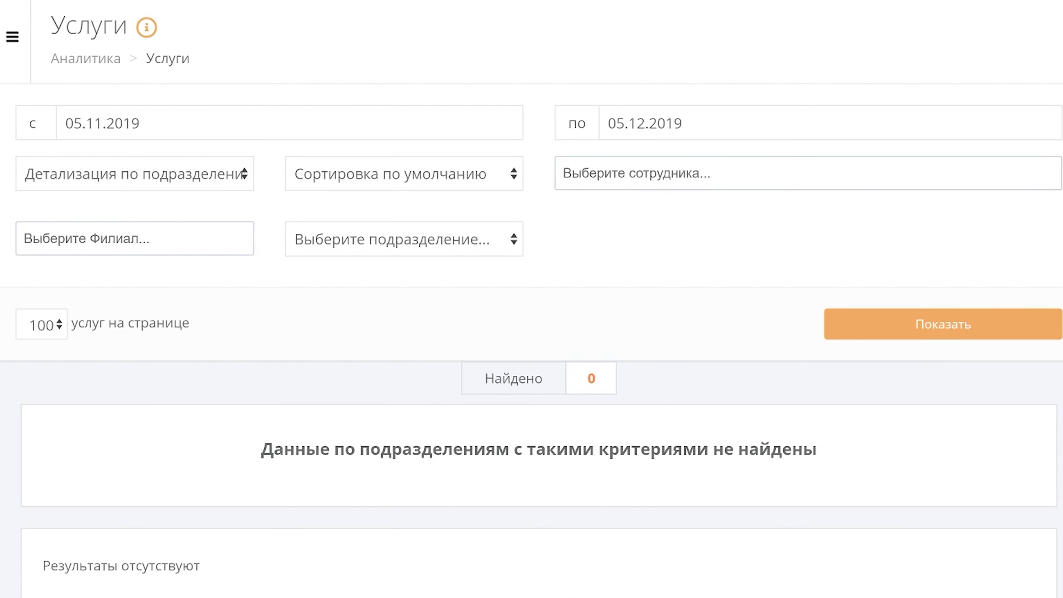
pyautogui.click(139, 123)
pyautogui.click(683, 123)
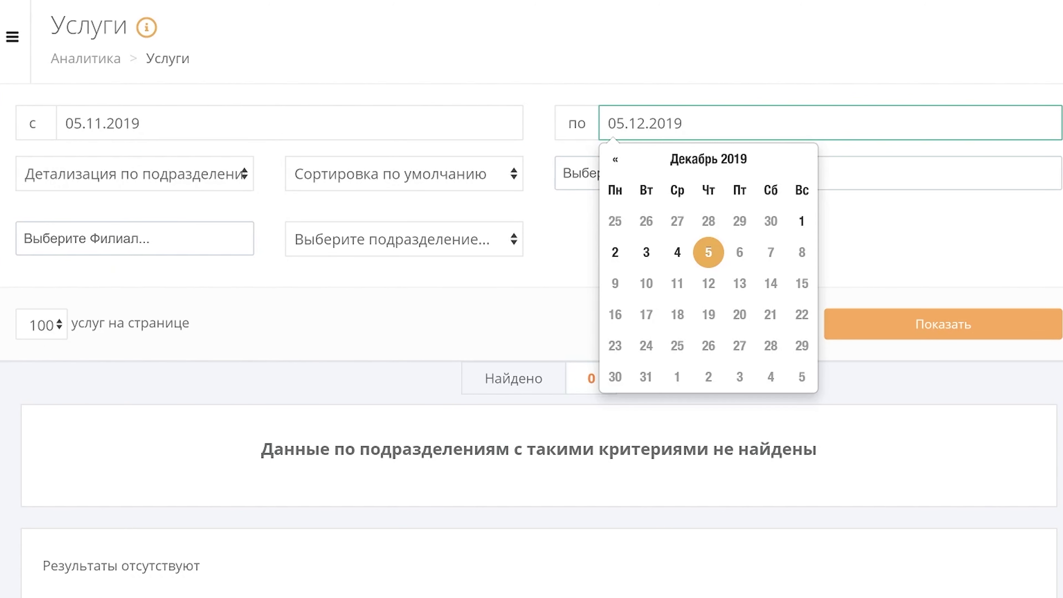
pyautogui.click(611, 251)
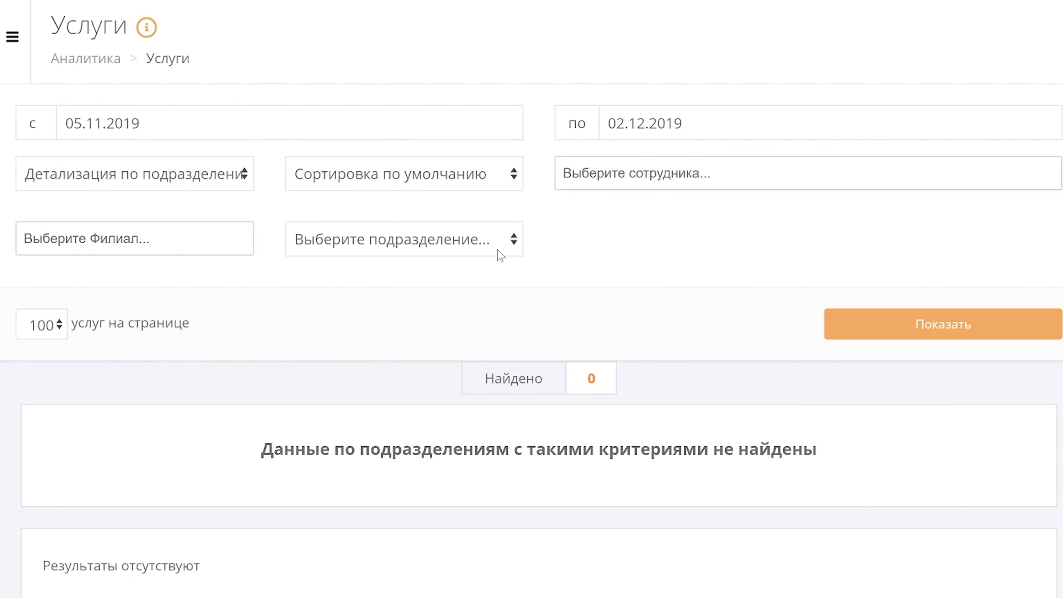
pyautogui.click(189, 182)
pyautogui.click(184, 201)
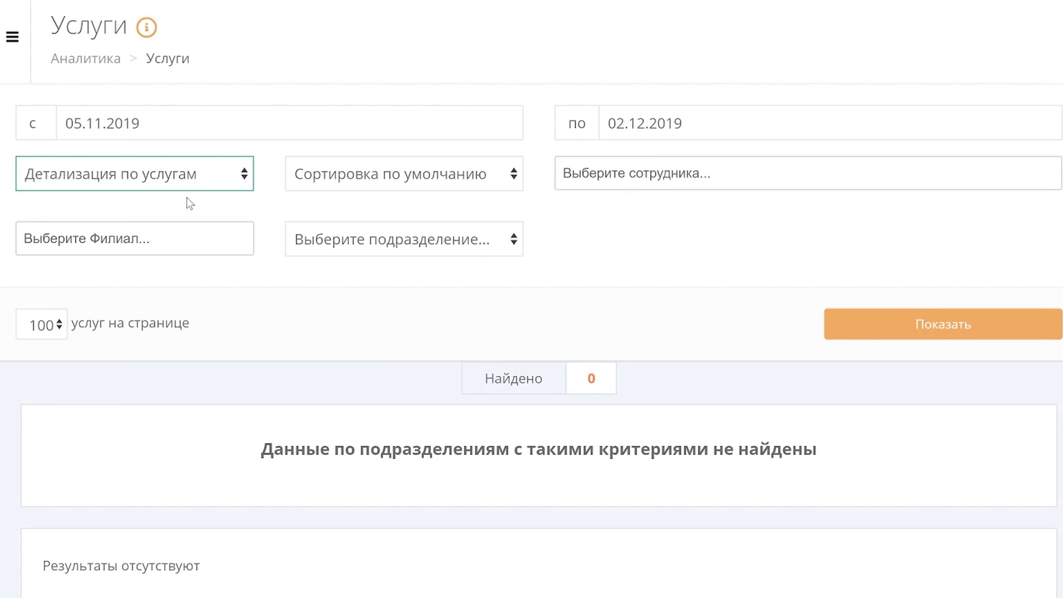
pyautogui.click(424, 182)
pyautogui.click(423, 222)
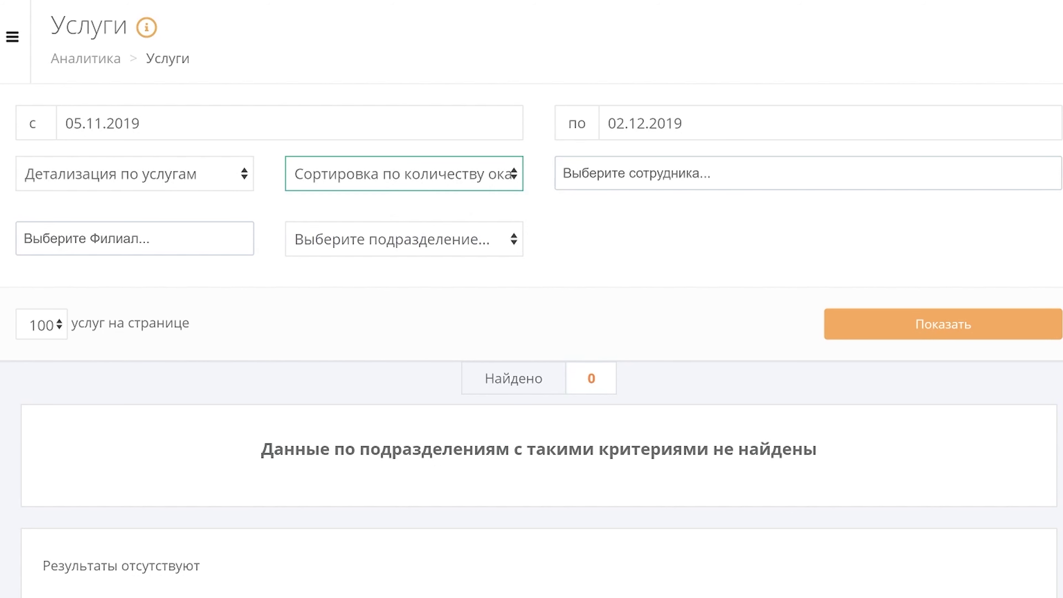
# Filter the service report by one employee, the branch Звезда 10 and the division Парикмахерские услуги, and show the results
pyautogui.click(607, 173)
pyautogui.click(610, 281)
pyautogui.click(114, 238)
pyautogui.click(113, 271)
pyautogui.click(438, 239)
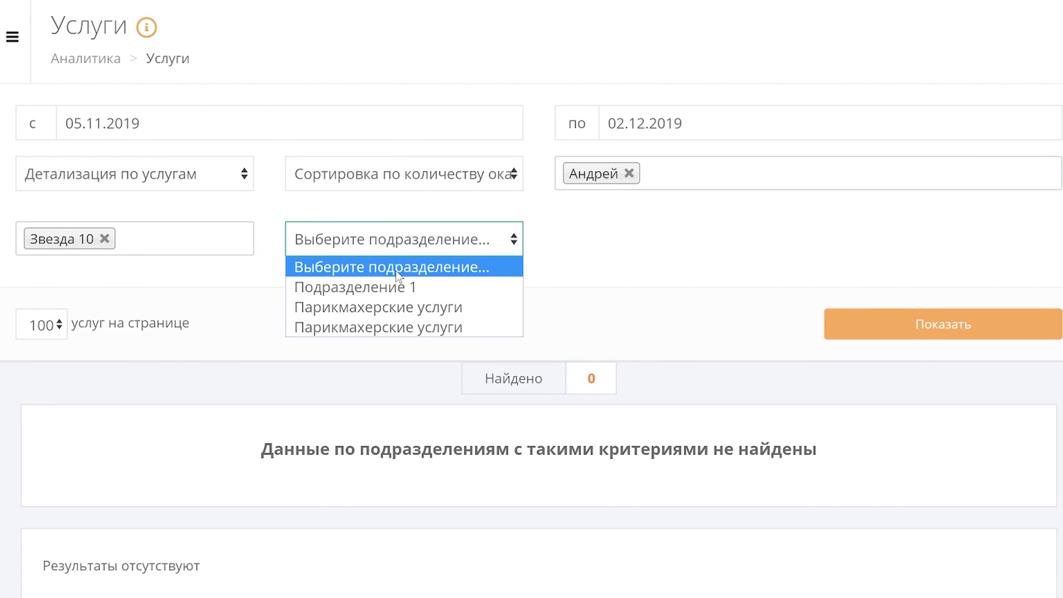
pyautogui.click(393, 307)
pyautogui.click(944, 331)
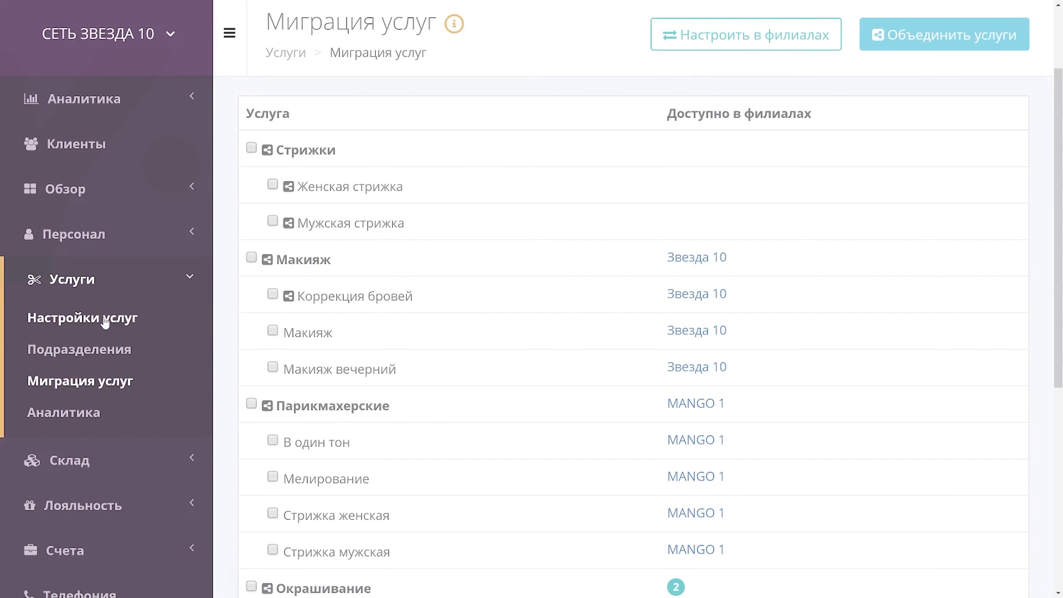
# Open the network's service settings and read the help article on configuring network services
pyautogui.click(104, 320)
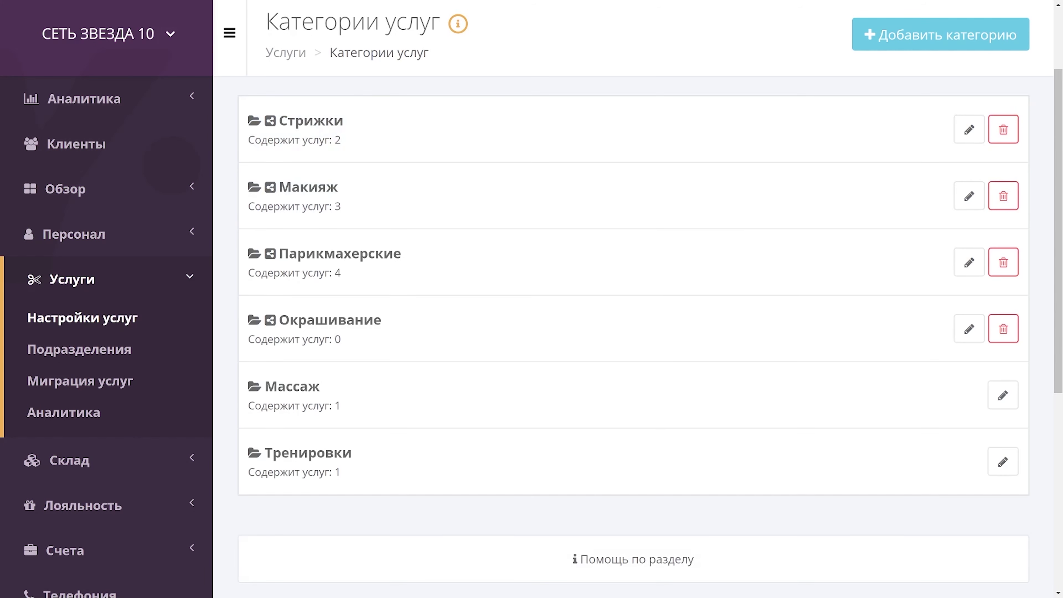
pyautogui.click(459, 25)
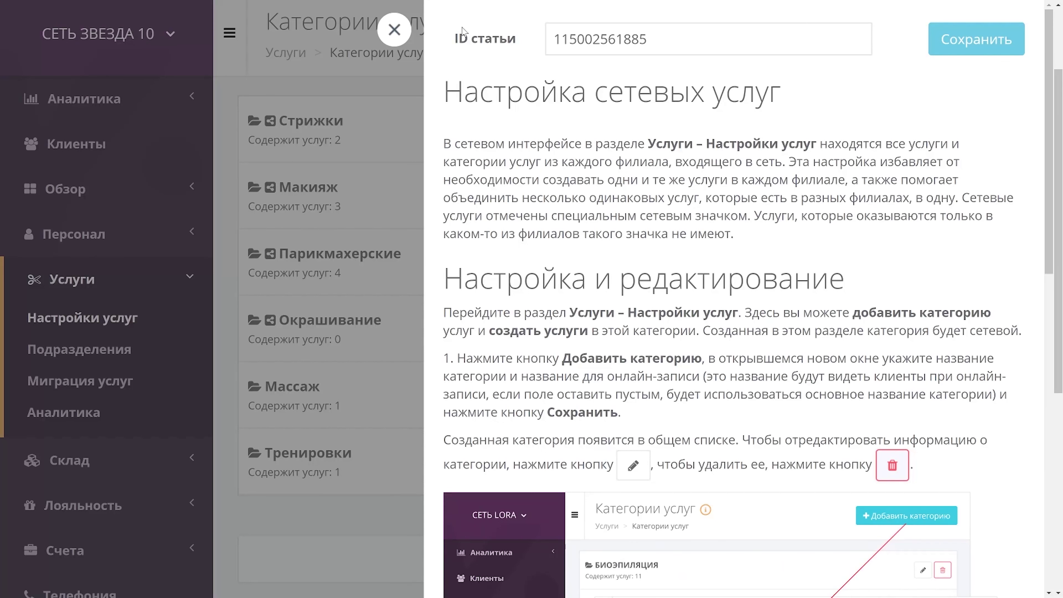
pyautogui.scroll(-8, 488, 262)
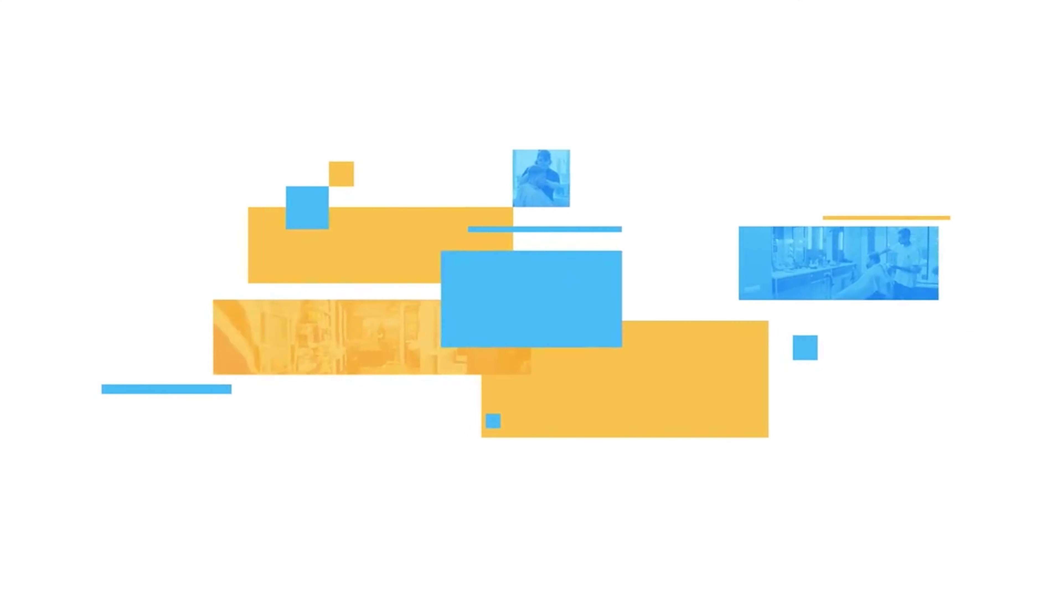